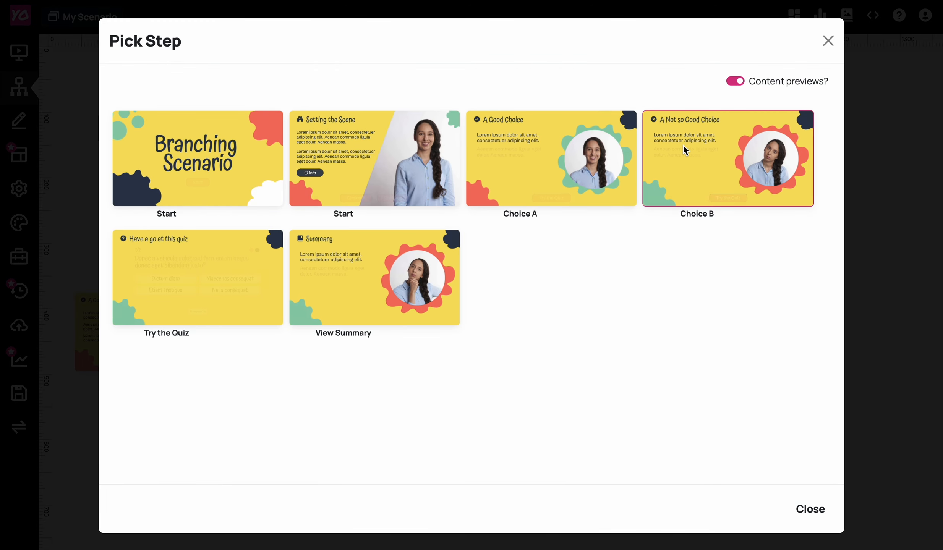
Add Choice C to the Setting the Scene step, targeting a new copy of the Choice B step
{"action": "left_click", "coordinate": [686, 149]}
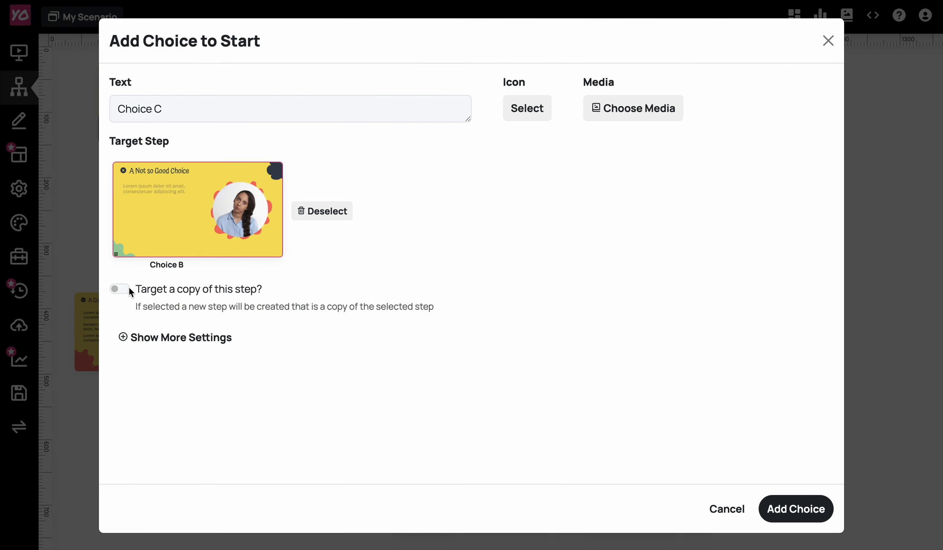
{"action": "left_click", "coordinate": [129, 290]}
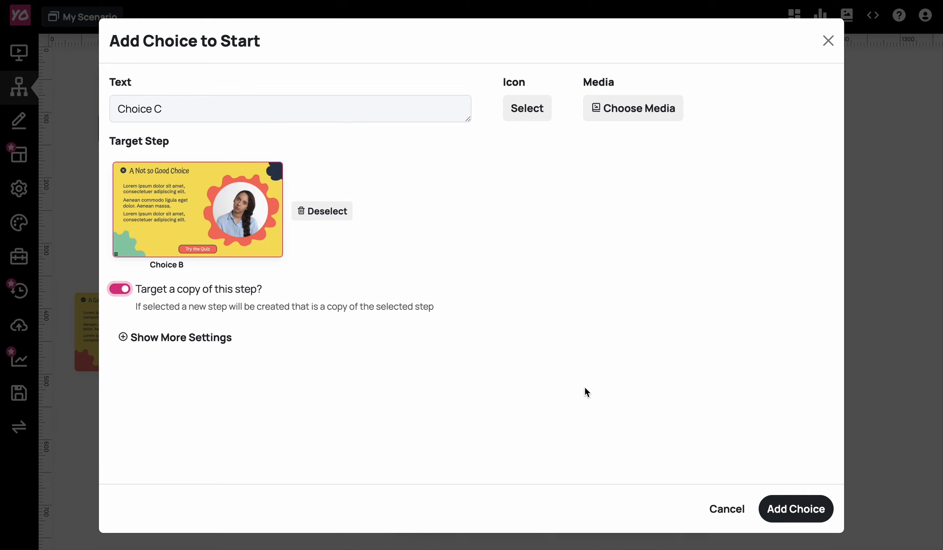
{"action": "left_click", "coordinate": [813, 519]}
Retarget Choice A of the Setting the Scene step to the copied A Not so Good Choice step
{"action": "mouse_move", "coordinate": [432, 170]}
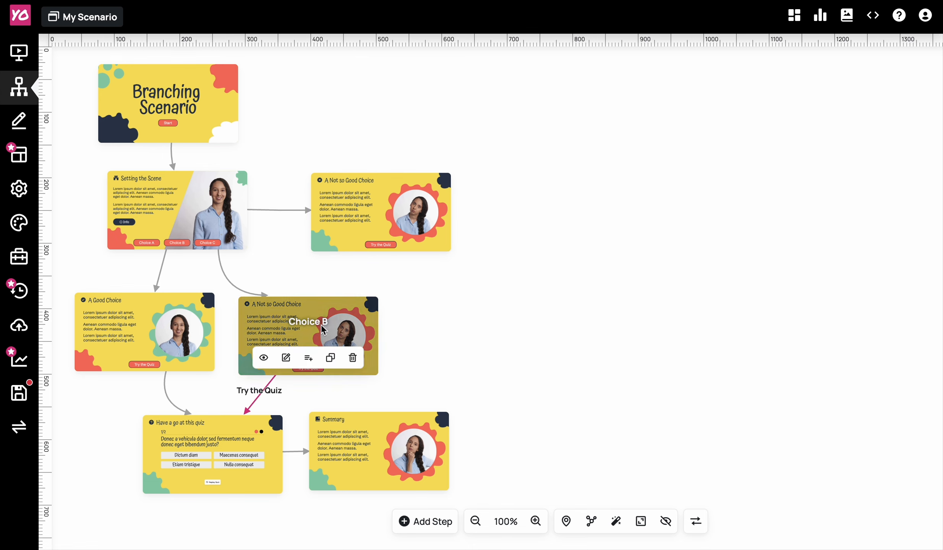
{"action": "scroll", "coordinate": [496, 354], "scroll_direction": "down", "scroll_amount": 4}
{"action": "scroll", "coordinate": [514, 359], "scroll_direction": "up", "scroll_amount": 4}
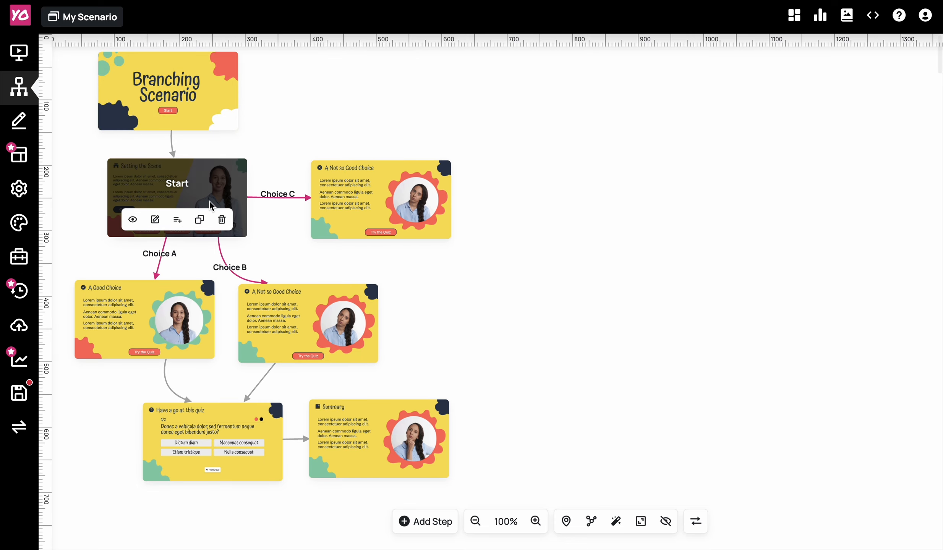
{"action": "left_click", "coordinate": [181, 220]}
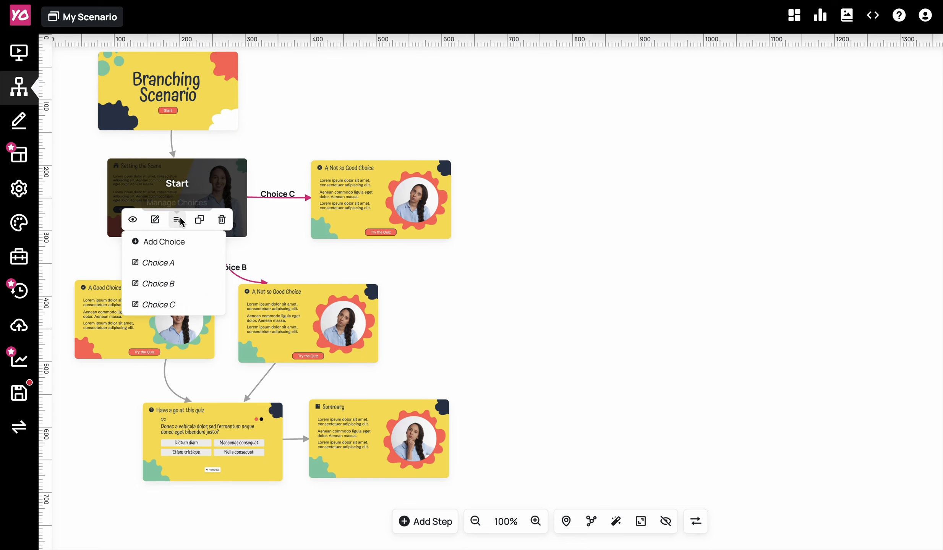
{"action": "left_click", "coordinate": [176, 264]}
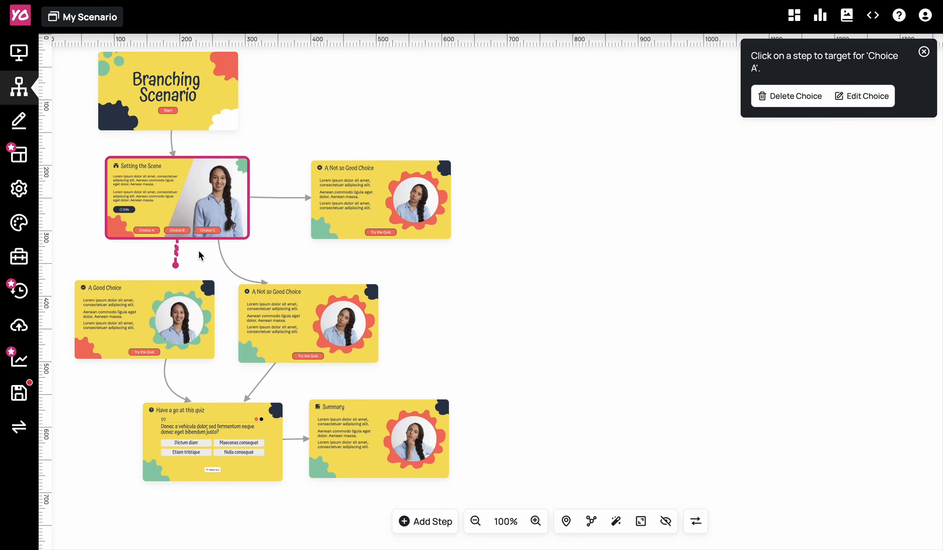
{"action": "left_click", "coordinate": [369, 197]}
Point Choice A of the Setting the Scene step back to the A Good Choice step
{"action": "left_click", "coordinate": [177, 220]}
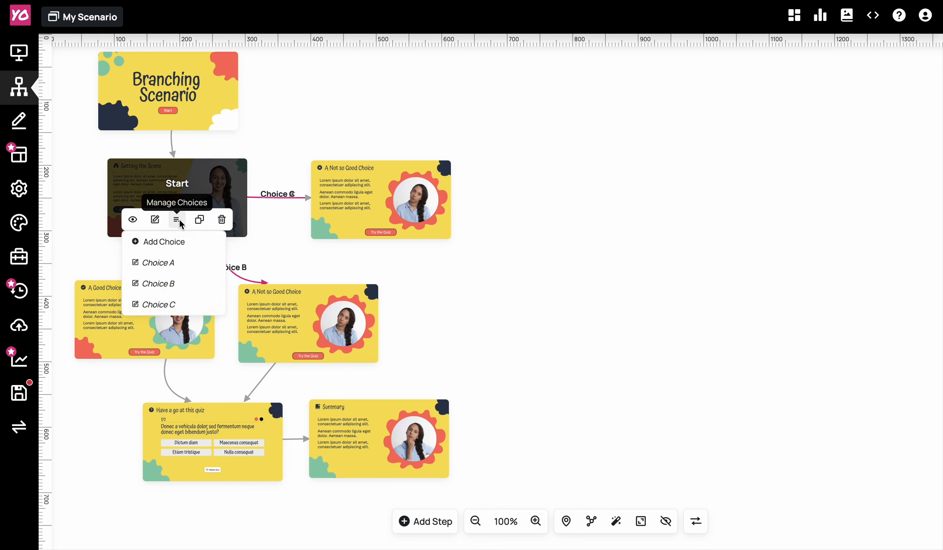
{"action": "left_click", "coordinate": [170, 268]}
{"action": "left_click", "coordinate": [142, 306]}
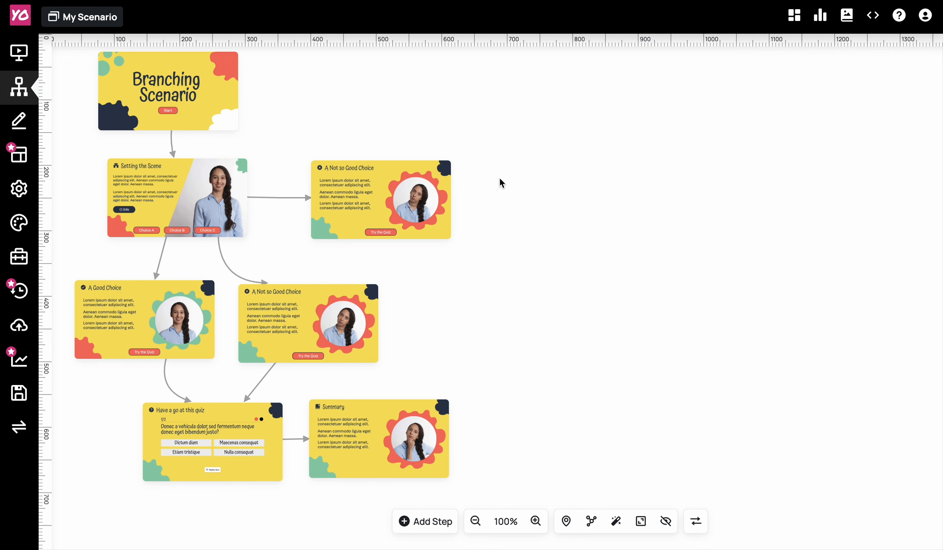
{"action": "scroll", "coordinate": [500, 179], "scroll_direction": "up", "scroll_amount": 1}
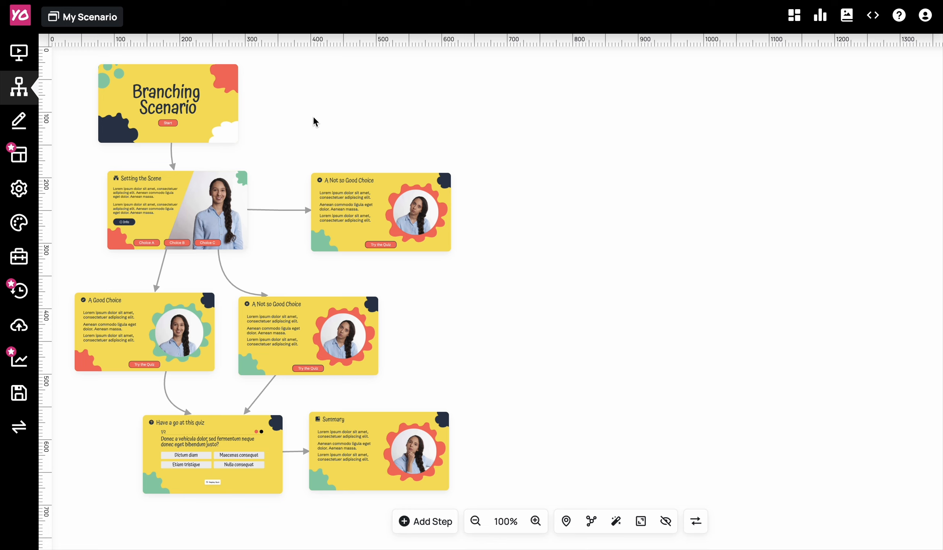
Open the Choice B copy step for editing and look through the content elements that can be added
{"action": "mouse_move", "coordinate": [397, 203]}
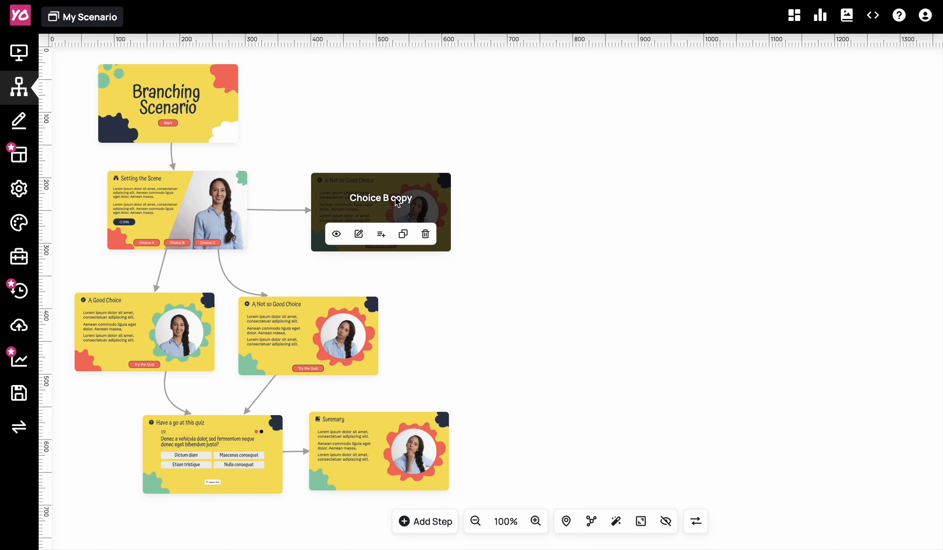
{"action": "left_click", "coordinate": [359, 234]}
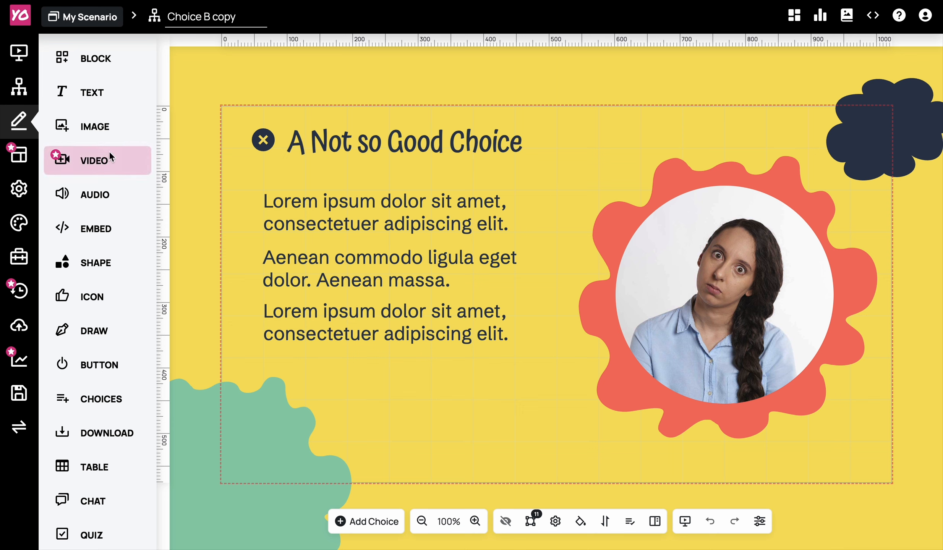
{"action": "scroll", "coordinate": [108, 239], "scroll_direction": "down", "scroll_amount": 5}
{"action": "scroll", "coordinate": [108, 239], "scroll_direction": "down", "scroll_amount": 2}
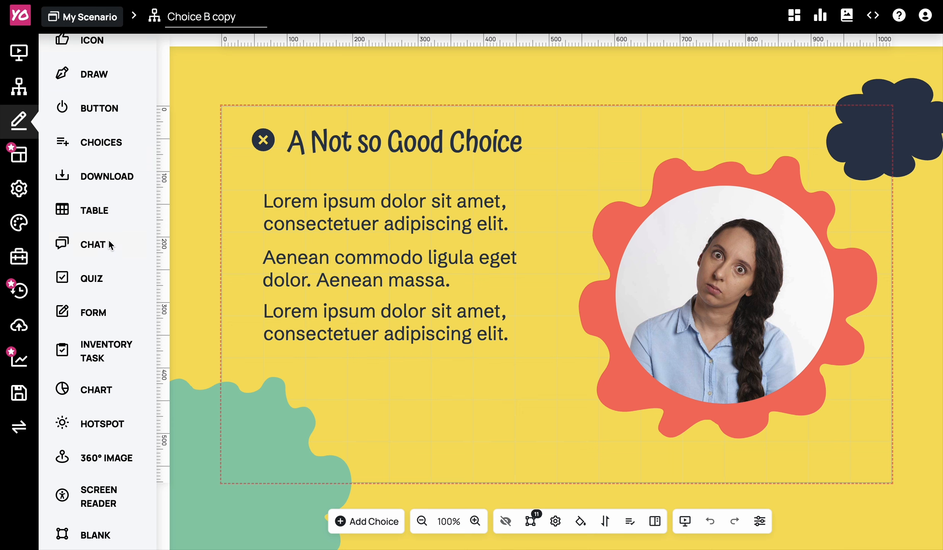
{"action": "scroll", "coordinate": [98, 382], "scroll_direction": "up", "scroll_amount": 5}
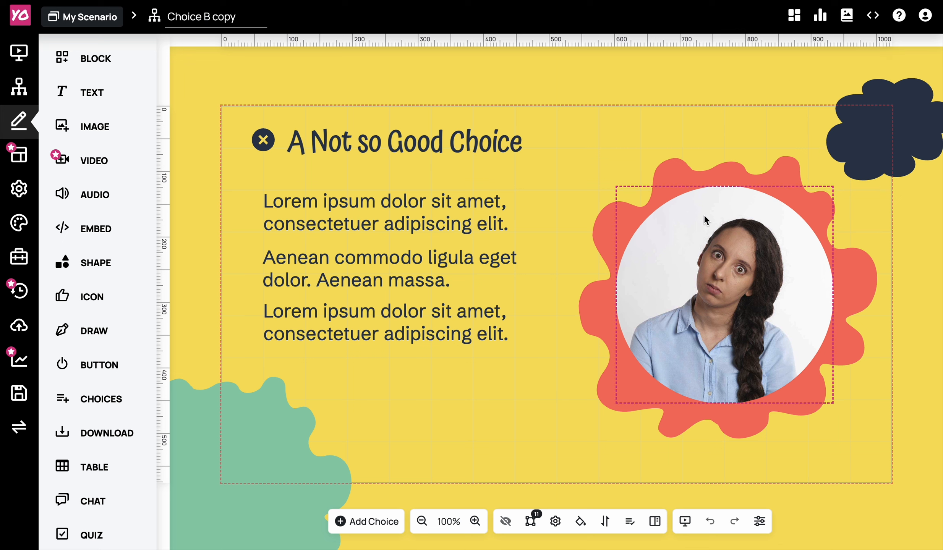
Change the heading to "A Not so Good Choice!" and widen its text box so it fits on one line
{"action": "left_click", "coordinate": [408, 145]}
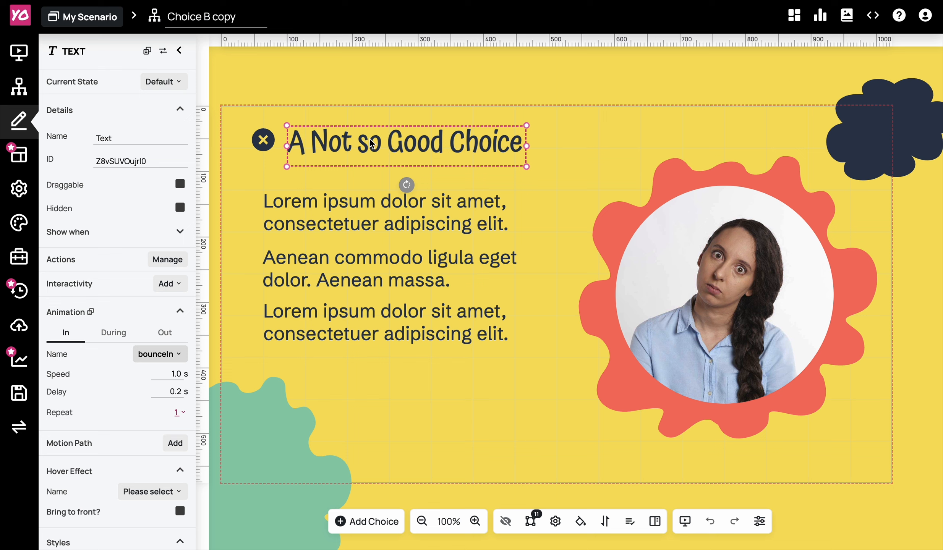
{"action": "scroll", "coordinate": [120, 195], "scroll_direction": "down", "scroll_amount": 9}
{"action": "scroll", "coordinate": [120, 194], "scroll_direction": "down", "scroll_amount": 12}
{"action": "scroll", "coordinate": [120, 193], "scroll_direction": "up", "scroll_amount": 20}
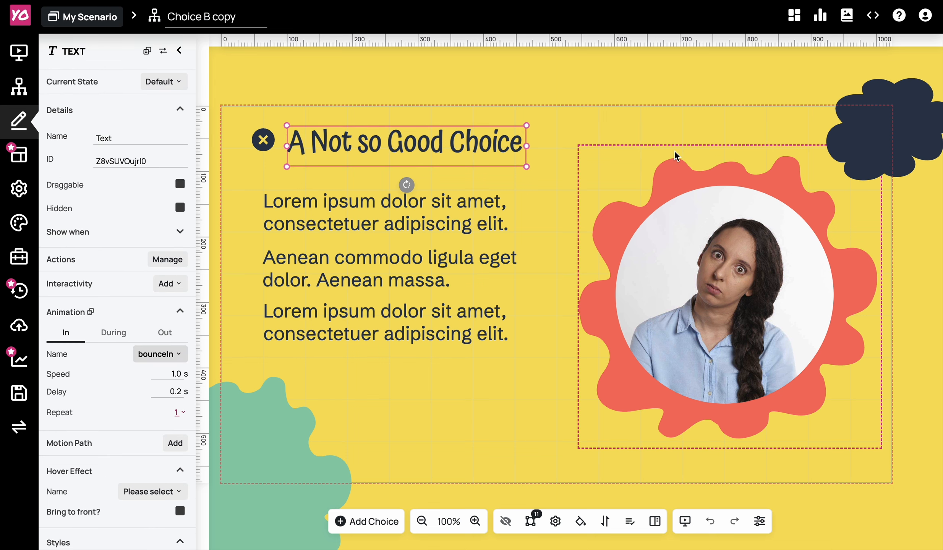
{"action": "left_click", "coordinate": [407, 141]}
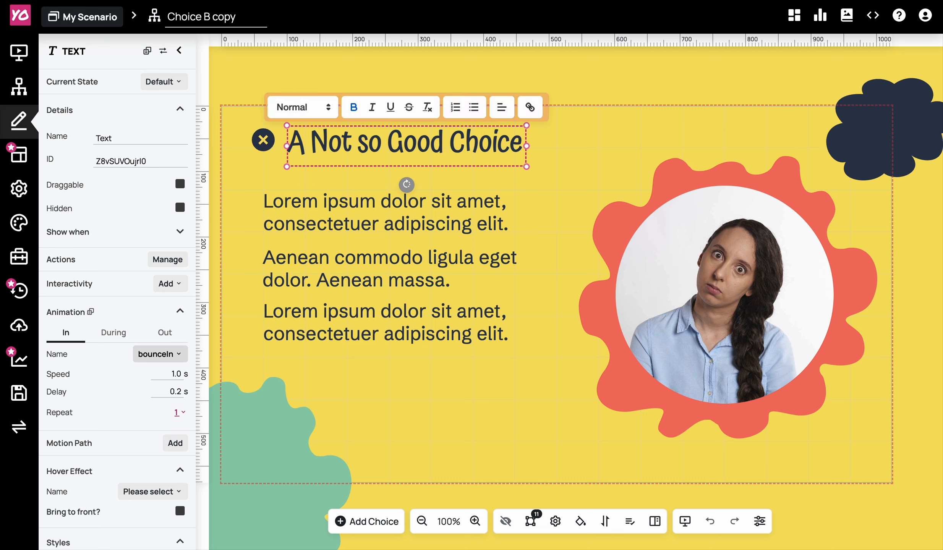
{"action": "type", "text": "!"}
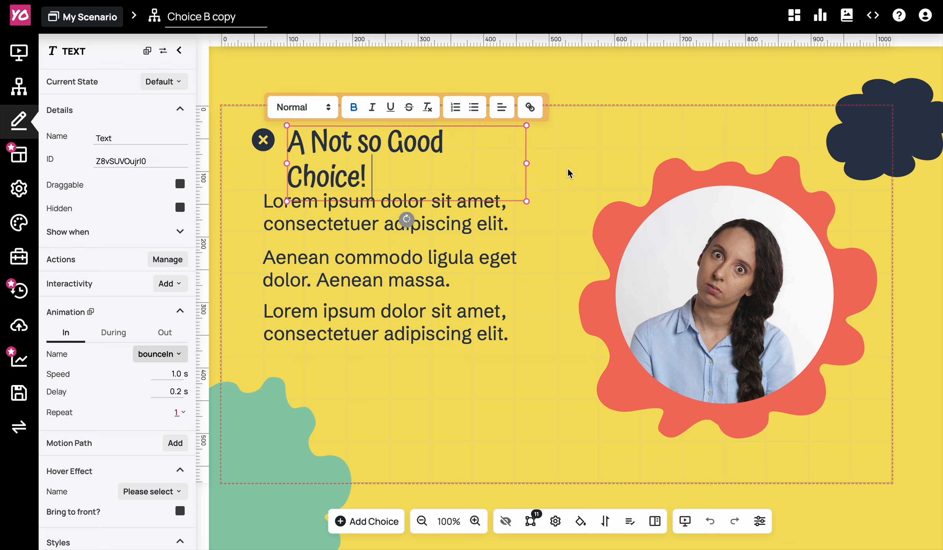
{"action": "left_click_drag", "start_coordinate": [526, 164], "coordinate": [558, 162]}
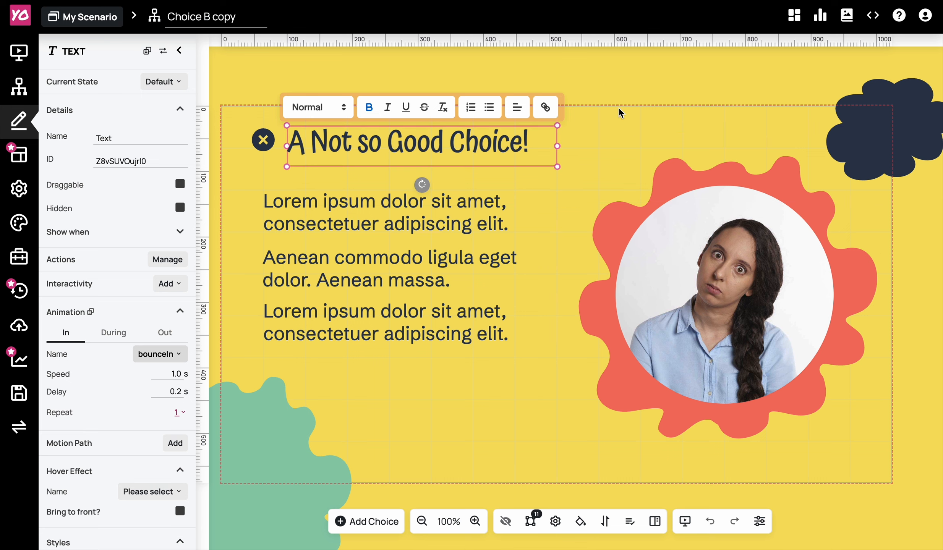
{"action": "left_click", "coordinate": [619, 130]}
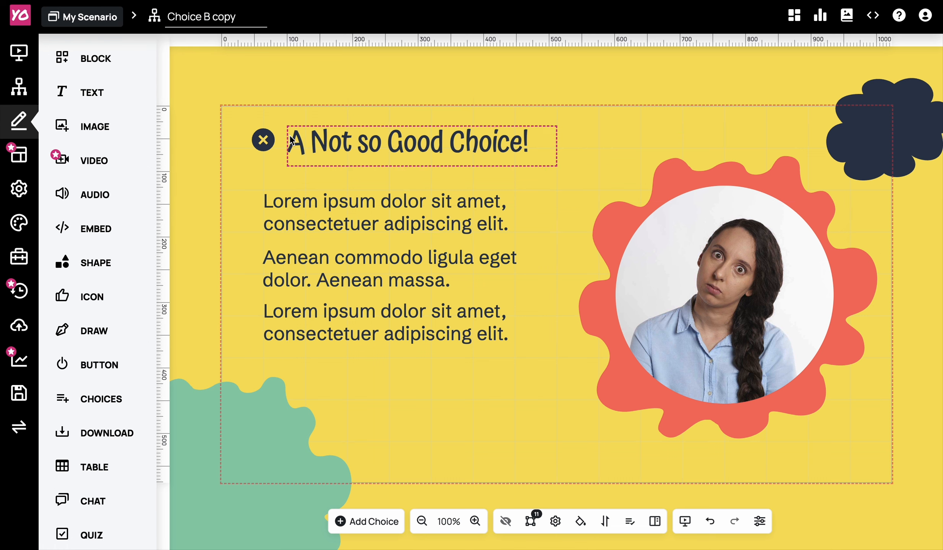
Recolour the light green splodge in the slide's lower-left corner to a darker green
{"action": "left_click", "coordinate": [197, 404]}
{"action": "scroll", "coordinate": [132, 321], "scroll_direction": "down", "scroll_amount": 10}
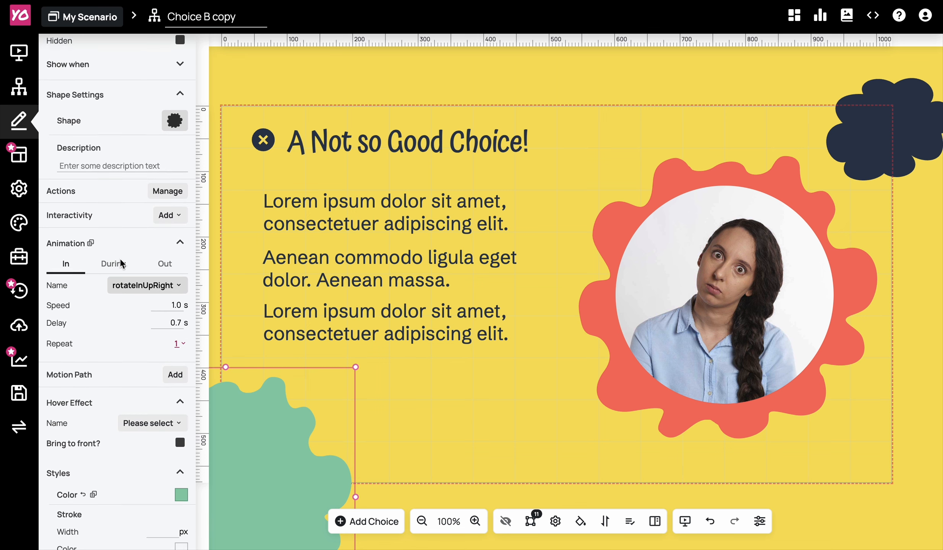
{"action": "left_click", "coordinate": [179, 313]}
{"action": "left_click_drag", "start_coordinate": [262, 335], "coordinate": [324, 335]}
{"action": "left_click", "coordinate": [522, 386]}
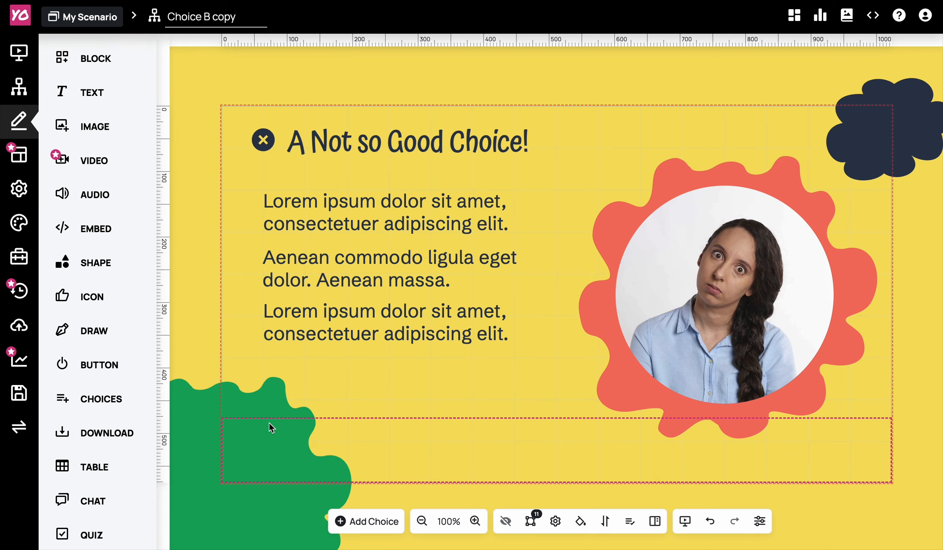
Move the green splodge slightly up and inward from the slide's lower-left corner, and nudge the navy splodge up and left
{"action": "left_click_drag", "start_coordinate": [189, 420], "coordinate": [236, 349]}
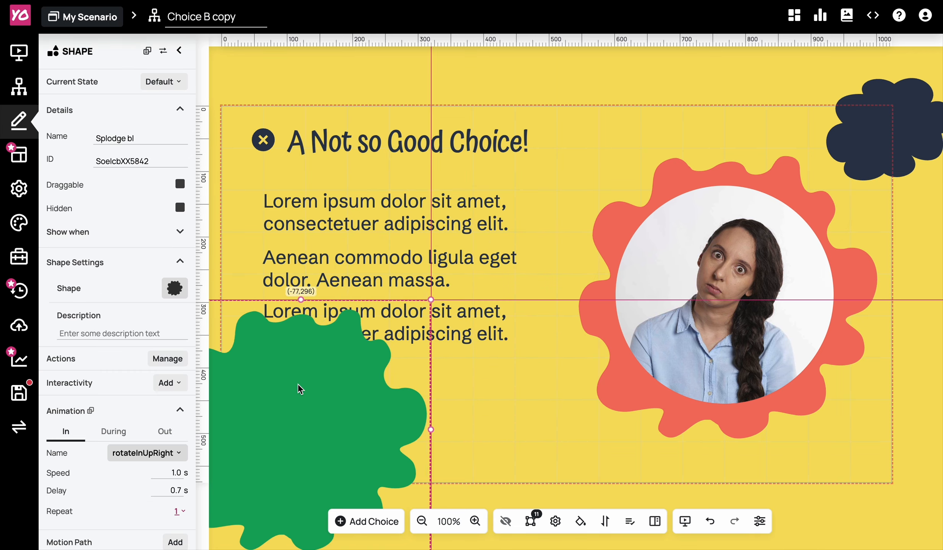
{"action": "left_click_drag", "start_coordinate": [905, 109], "coordinate": [868, 85]}
{"action": "left_click", "coordinate": [679, 79]}
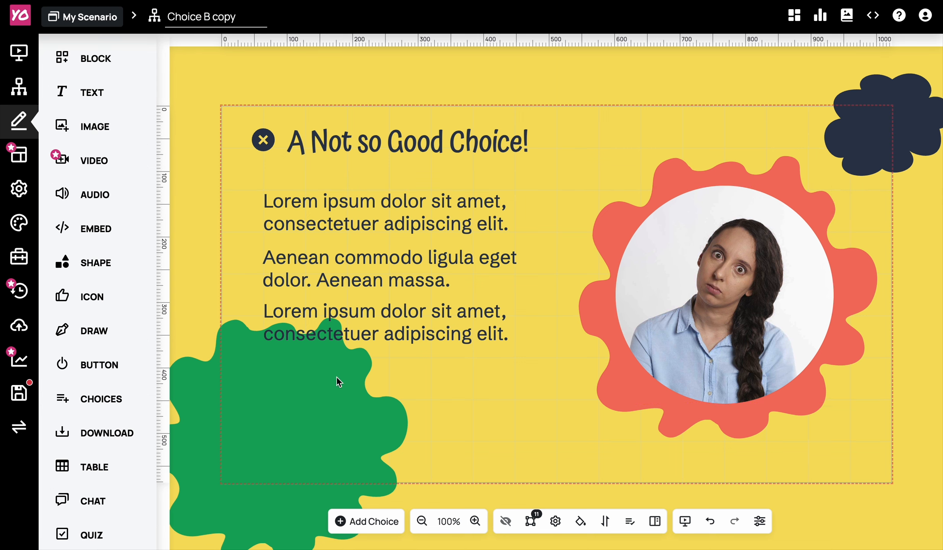
{"action": "left_click_drag", "start_coordinate": [291, 398], "coordinate": [259, 442]}
{"action": "left_click", "coordinate": [566, 174]}
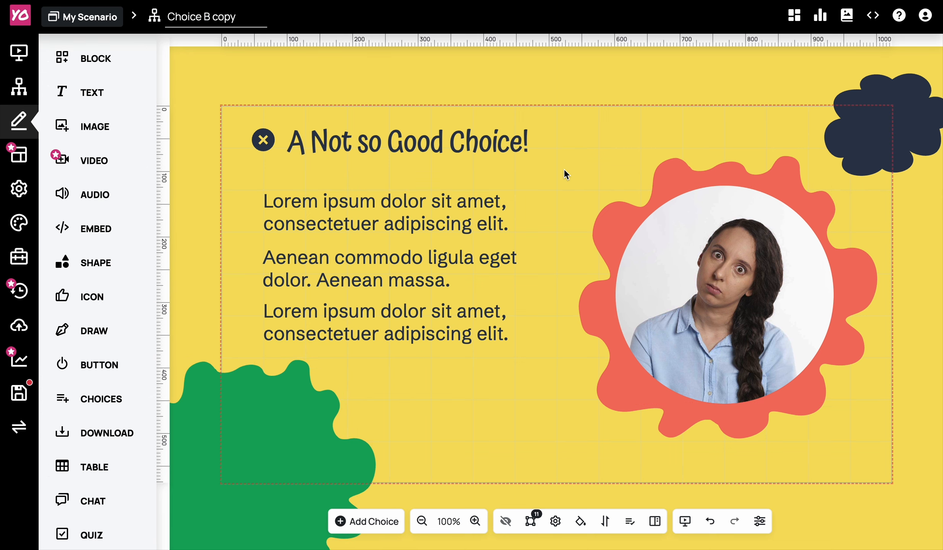
Select the three body paragraphs together and shift them slightly up and left
{"action": "left_click_drag", "start_coordinate": [555, 175], "coordinate": [394, 208]}
{"action": "left_click_drag", "start_coordinate": [566, 173], "coordinate": [330, 346]}
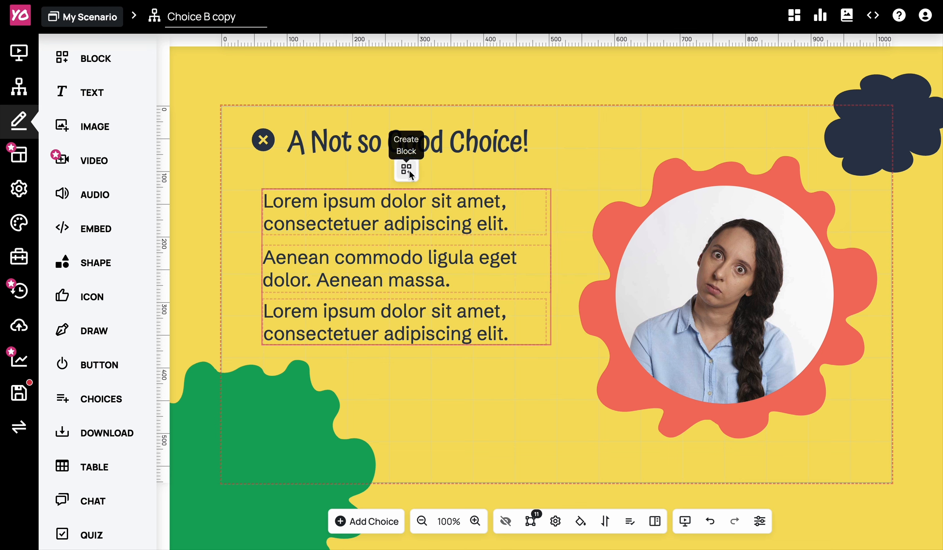
{"action": "left_click", "coordinate": [409, 170]}
{"action": "left_click_drag", "start_coordinate": [455, 247], "coordinate": [395, 244]}
{"action": "mouse_move", "coordinate": [402, 346]}
{"action": "left_mouse_down"}
{"action": "mouse_move", "coordinate": [379, 342]}
{"action": "mouse_move", "coordinate": [401, 344]}
{"action": "left_mouse_up"}
{"action": "left_click", "coordinate": [353, 166]}
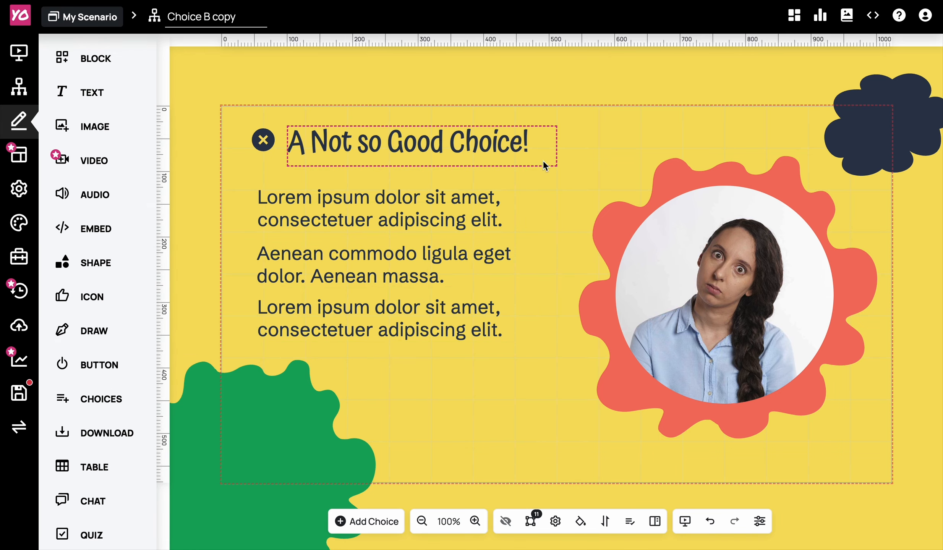
{"action": "left_click", "coordinate": [613, 146]}
Examine the heading's text settings, including its animation, style, position and action options
{"action": "left_click", "coordinate": [430, 142]}
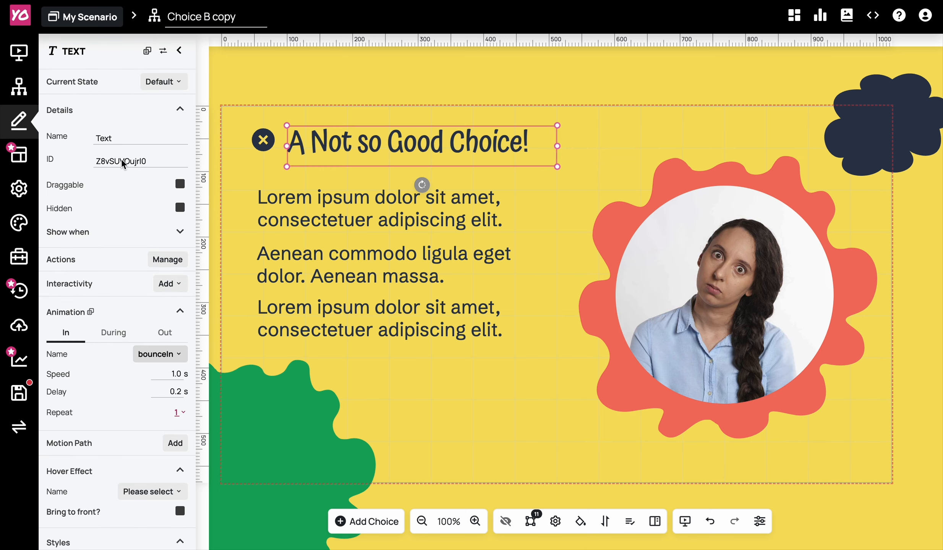
{"action": "scroll", "coordinate": [123, 207], "scroll_direction": "down", "scroll_amount": 4}
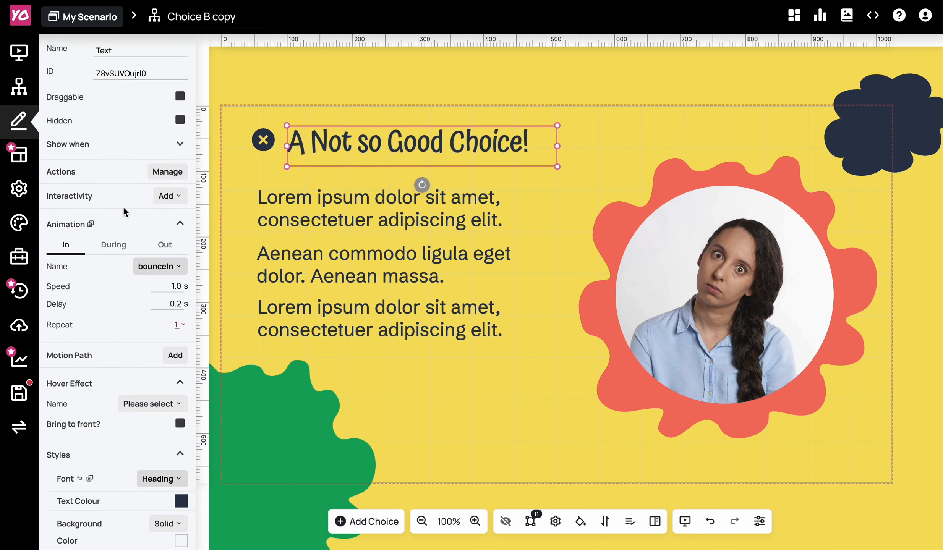
{"action": "scroll", "coordinate": [110, 220], "scroll_direction": "down", "scroll_amount": 2}
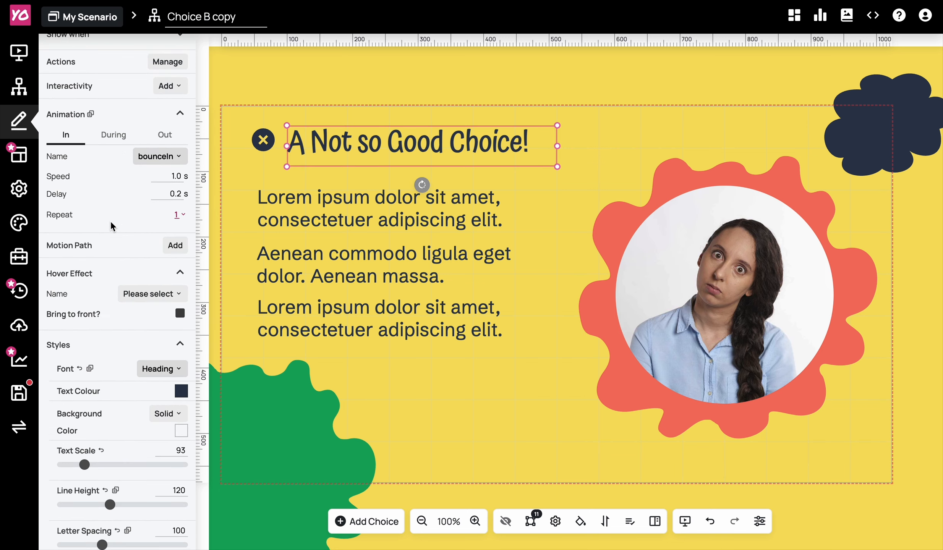
{"action": "scroll", "coordinate": [109, 220], "scroll_direction": "down", "scroll_amount": 4}
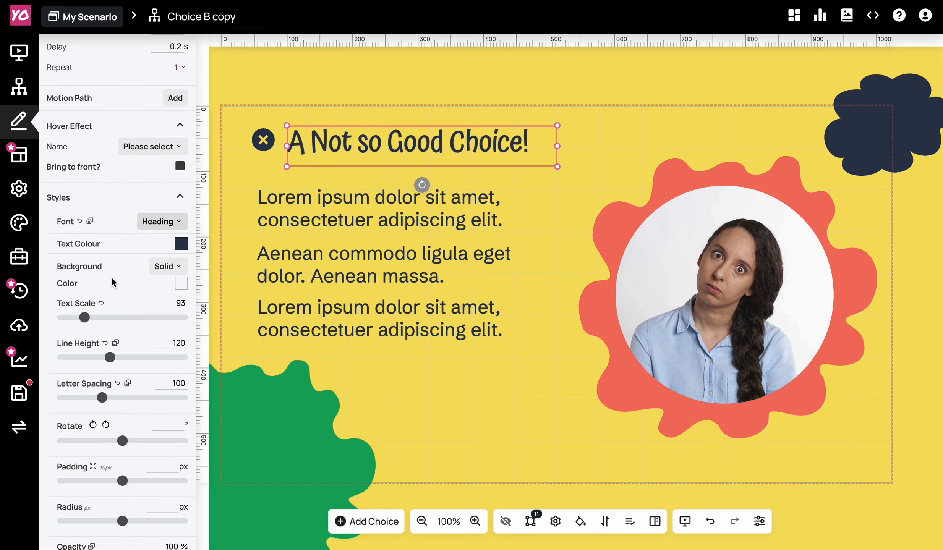
{"action": "scroll", "coordinate": [111, 281], "scroll_direction": "down", "scroll_amount": 9}
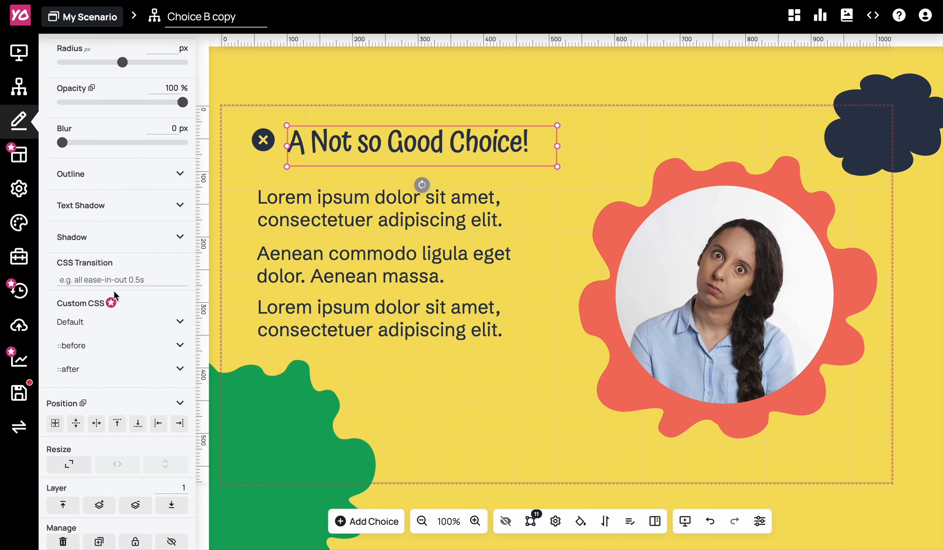
{"action": "scroll", "coordinate": [116, 369], "scroll_direction": "up", "scroll_amount": 19}
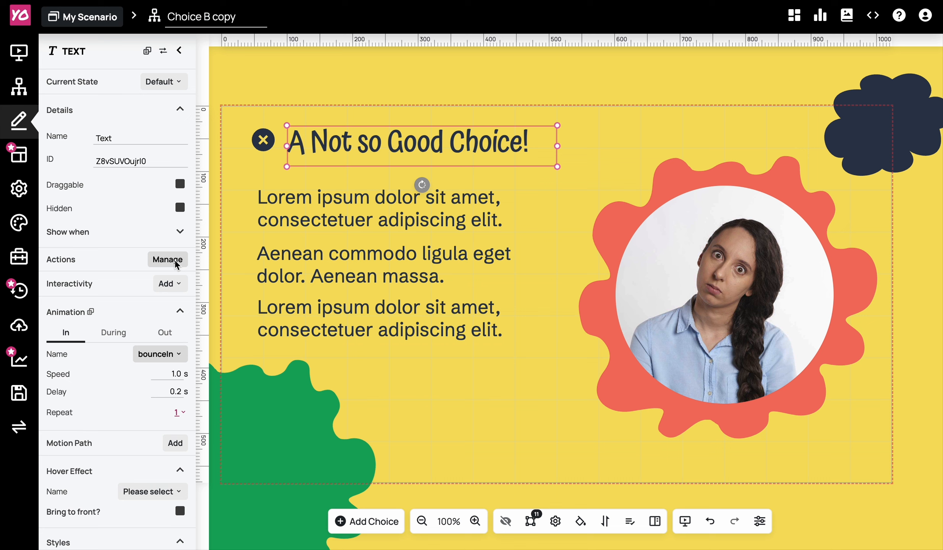
{"action": "left_click", "coordinate": [522, 297]}
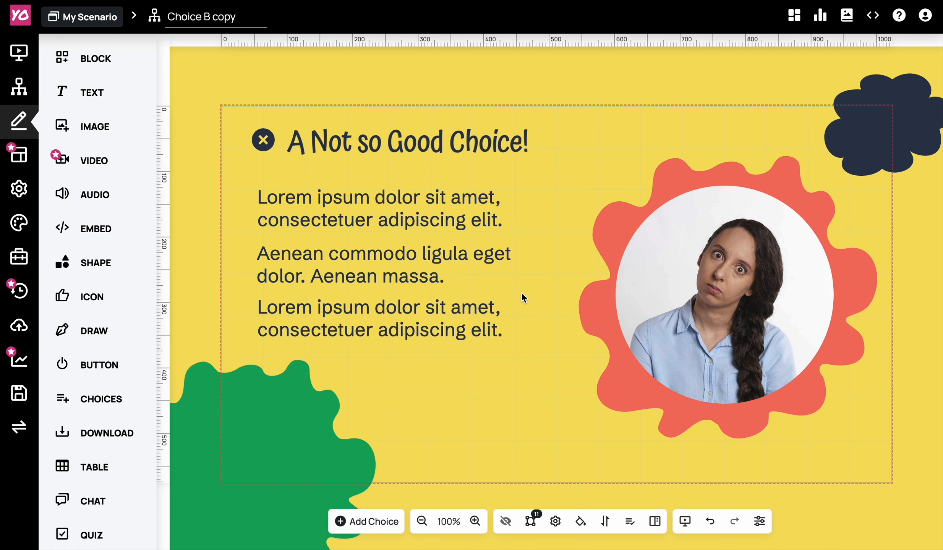
Select the empty choices container across the lower part of the slide and nudge it slightly down
{"action": "left_click", "coordinate": [354, 522]}
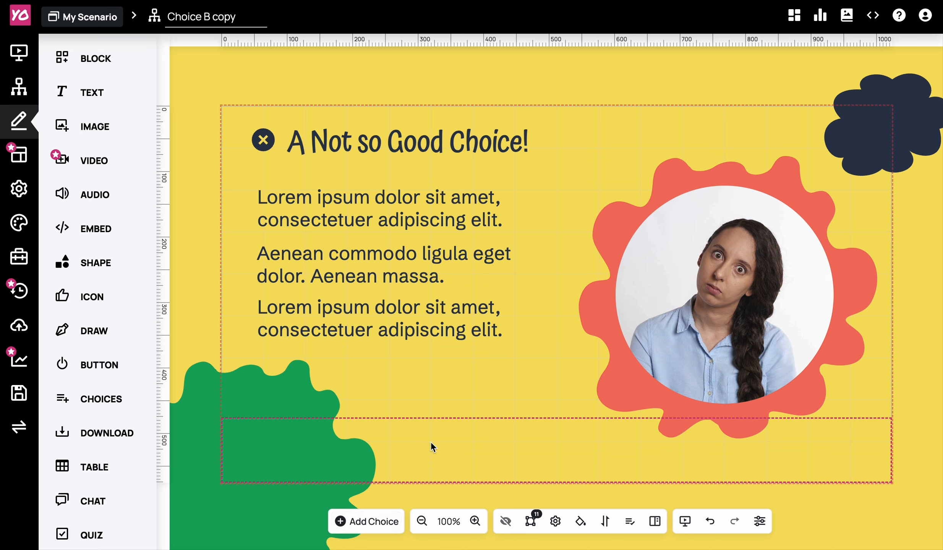
{"action": "left_click", "coordinate": [432, 447]}
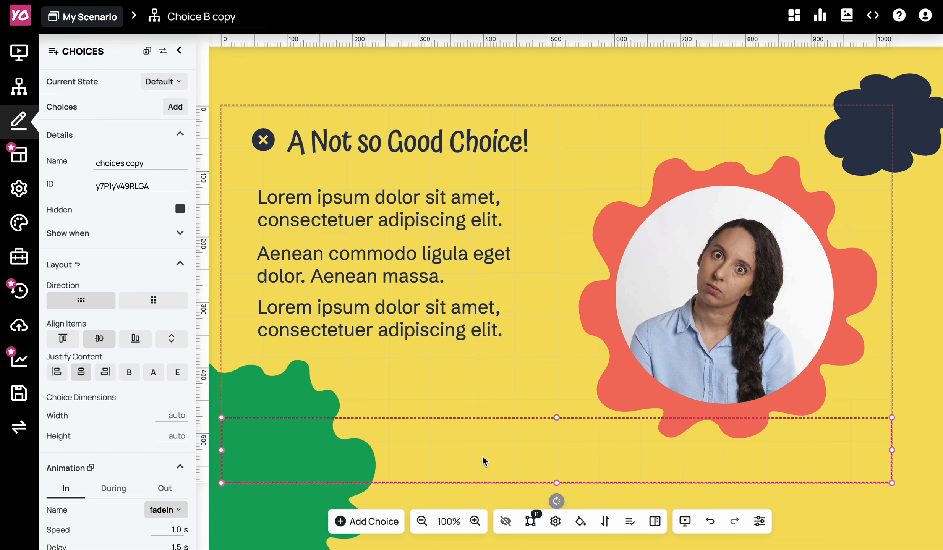
{"action": "mouse_move", "coordinate": [518, 435]}
{"action": "left_mouse_down"}
{"action": "mouse_move", "coordinate": [511, 340]}
{"action": "mouse_move", "coordinate": [524, 442]}
{"action": "mouse_move", "coordinate": [512, 439]}
{"action": "left_mouse_up"}
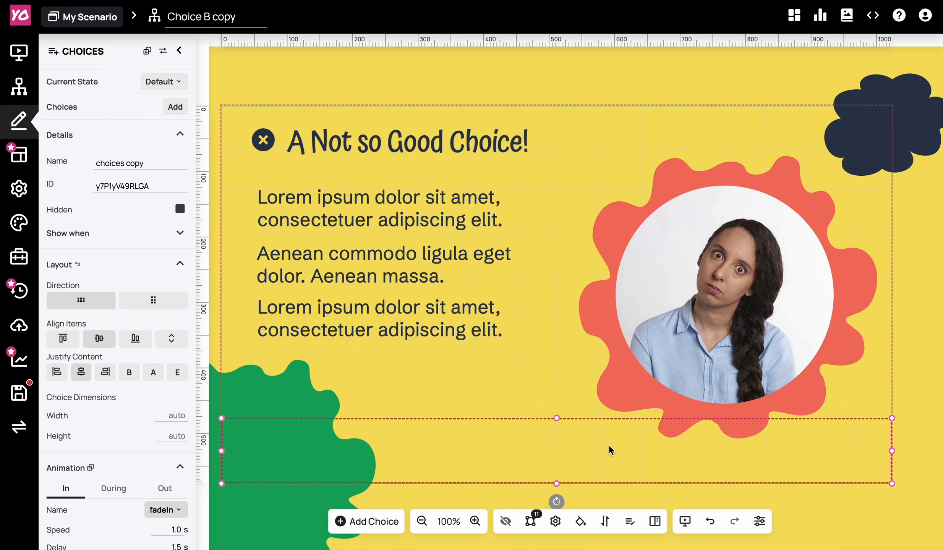
View the form for adding a choice without adding one, and try zooming the slide in and back to 100%
{"action": "left_click", "coordinate": [364, 513]}
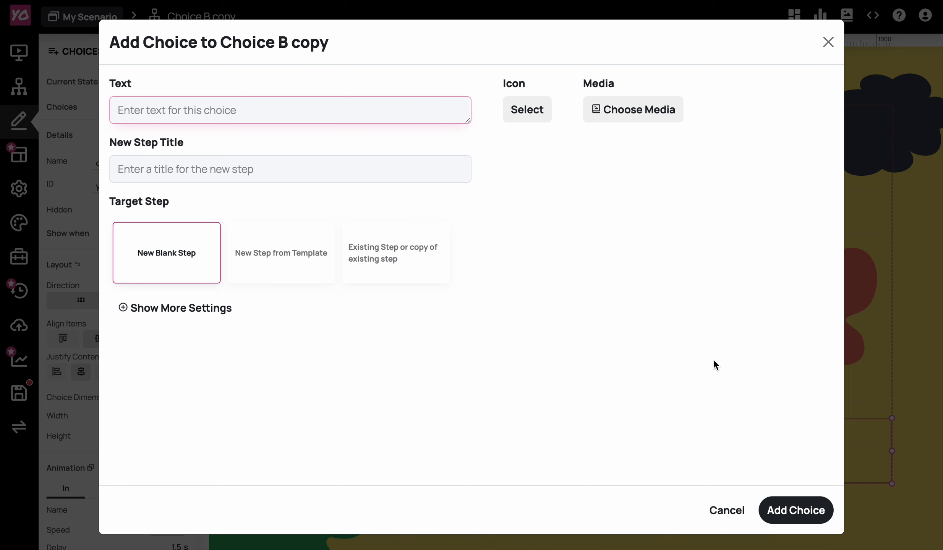
{"action": "left_click", "coordinate": [723, 511]}
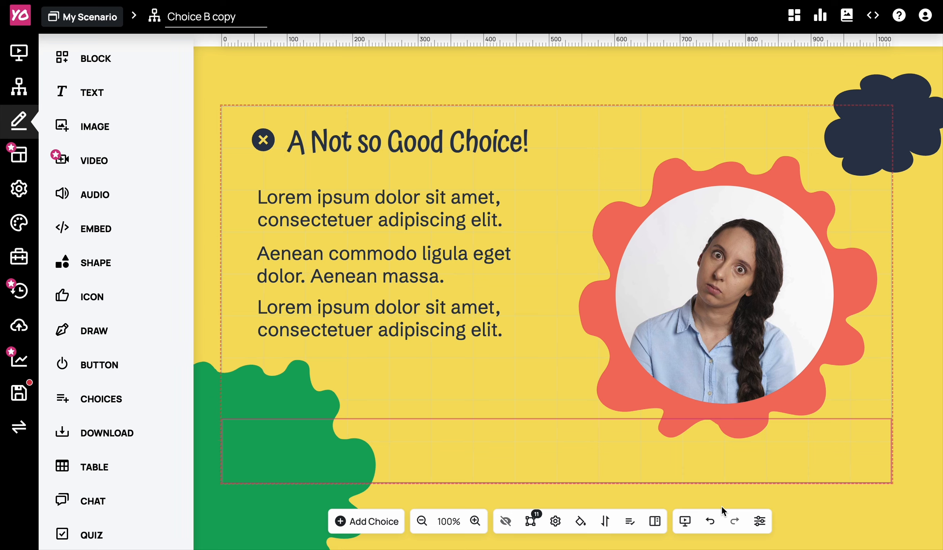
{"action": "left_click", "coordinate": [476, 521]}
{"action": "left_click", "coordinate": [480, 523]}
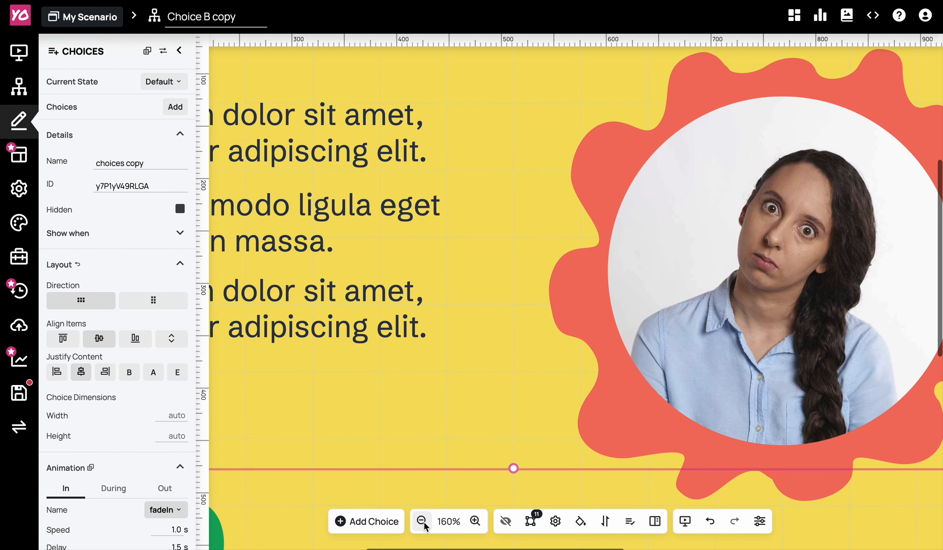
{"action": "left_click", "coordinate": [423, 524]}
{"action": "left_click", "coordinate": [423, 524]}
{"action": "left_click", "coordinate": [423, 524]}
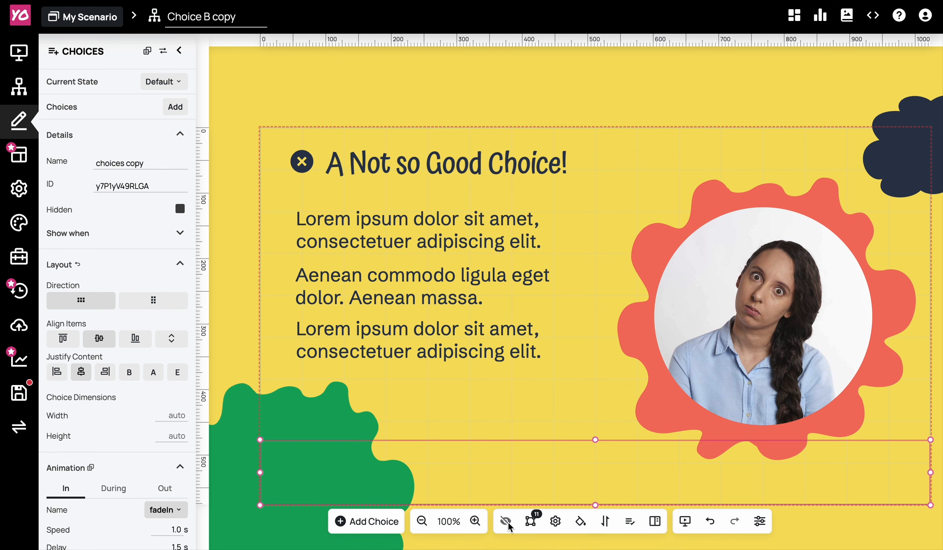
{"action": "scroll", "coordinate": [623, 190], "scroll_direction": "right", "scroll_amount": 1}
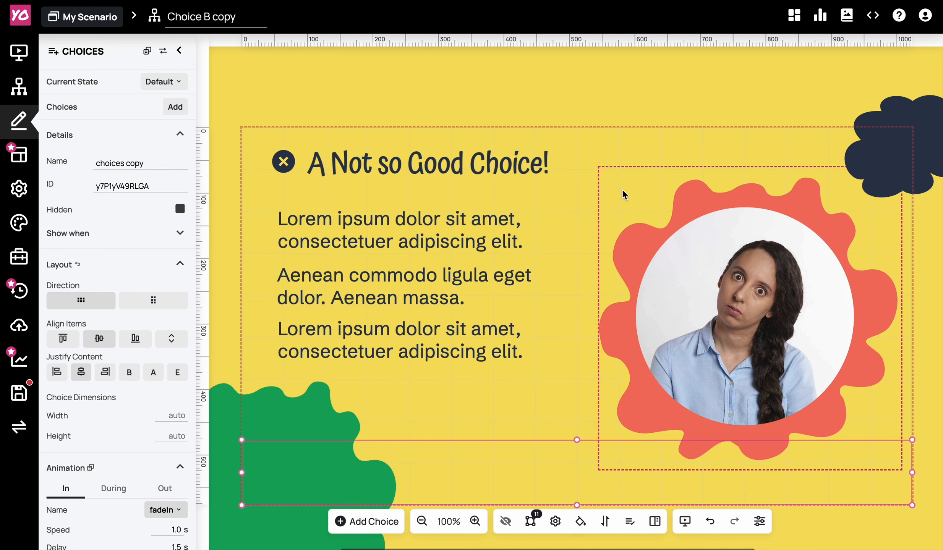
Try hiding the round photo of the woman, then find it among the hidden components and unhide it
{"action": "left_click", "coordinate": [704, 309]}
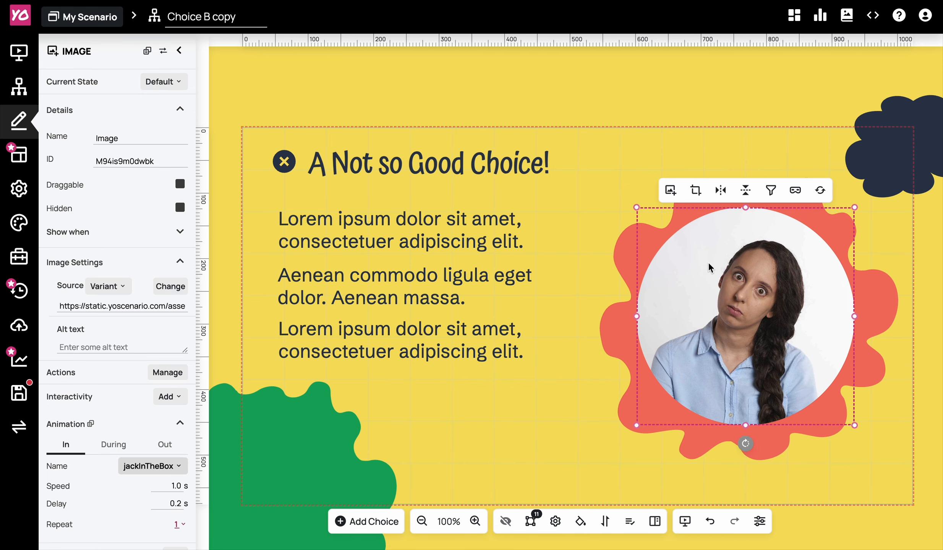
{"action": "left_click", "coordinate": [180, 207]}
{"action": "left_click", "coordinate": [599, 101]}
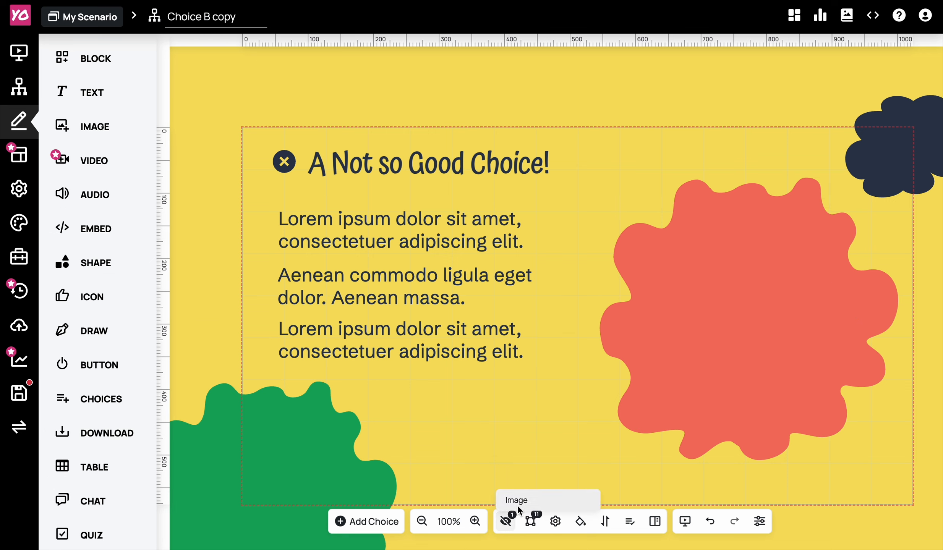
{"action": "left_click", "coordinate": [518, 506]}
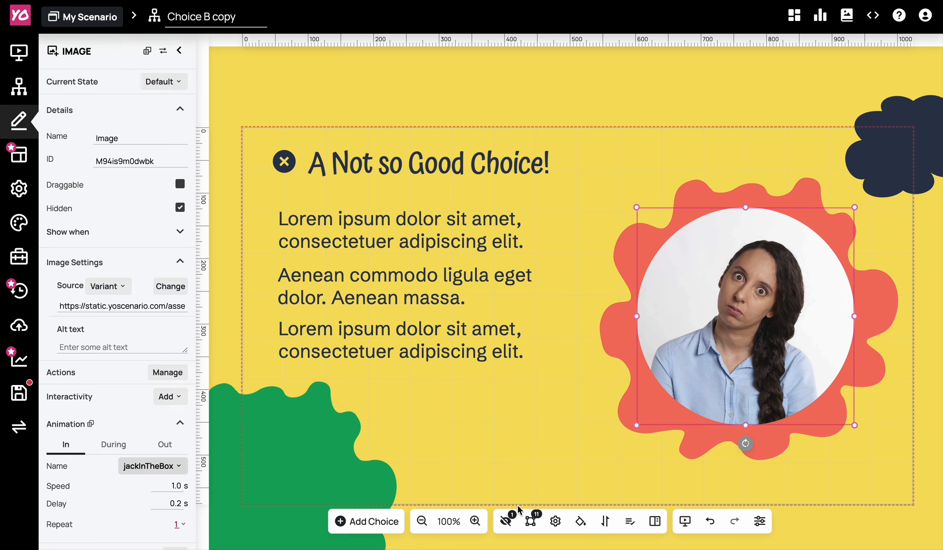
{"action": "left_click", "coordinate": [180, 207]}
{"action": "left_click", "coordinate": [556, 357]}
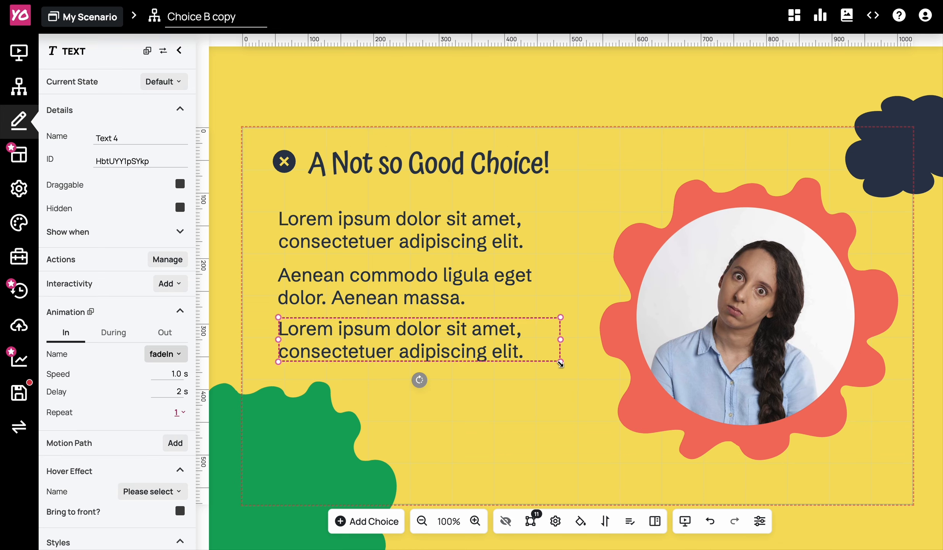
{"action": "left_click", "coordinate": [868, 527]}
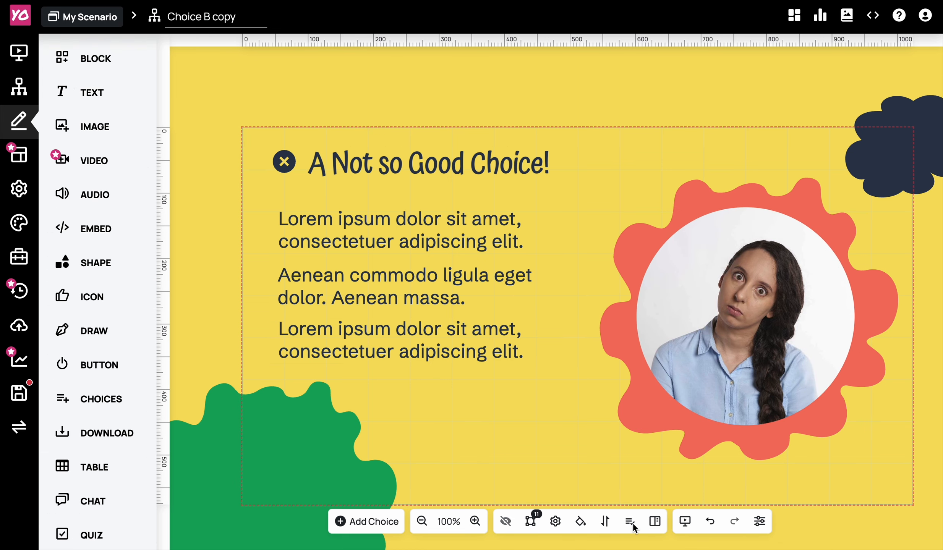
Examine the slide's component list and the step settings, including the step animation and global component options
{"action": "left_click", "coordinate": [531, 522]}
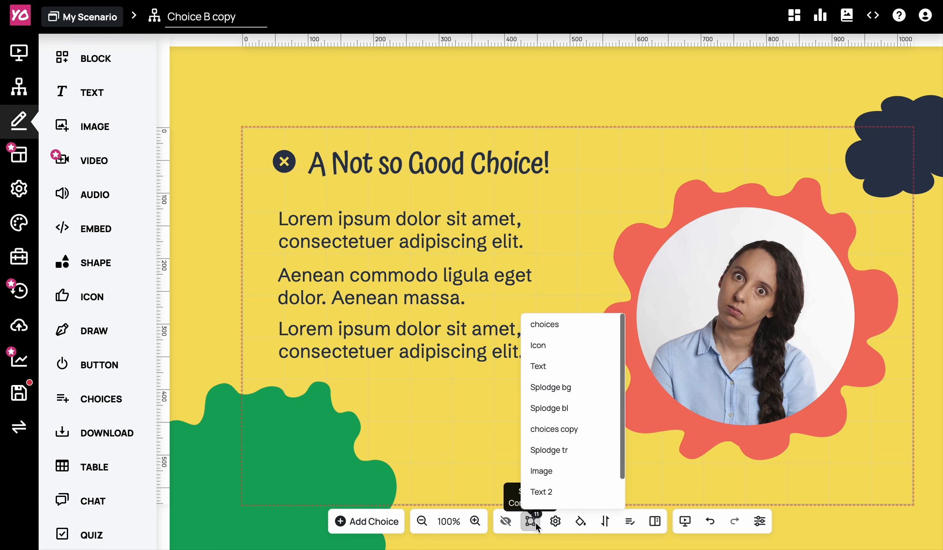
{"action": "scroll", "coordinate": [573, 401], "scroll_direction": "down", "scroll_amount": 1}
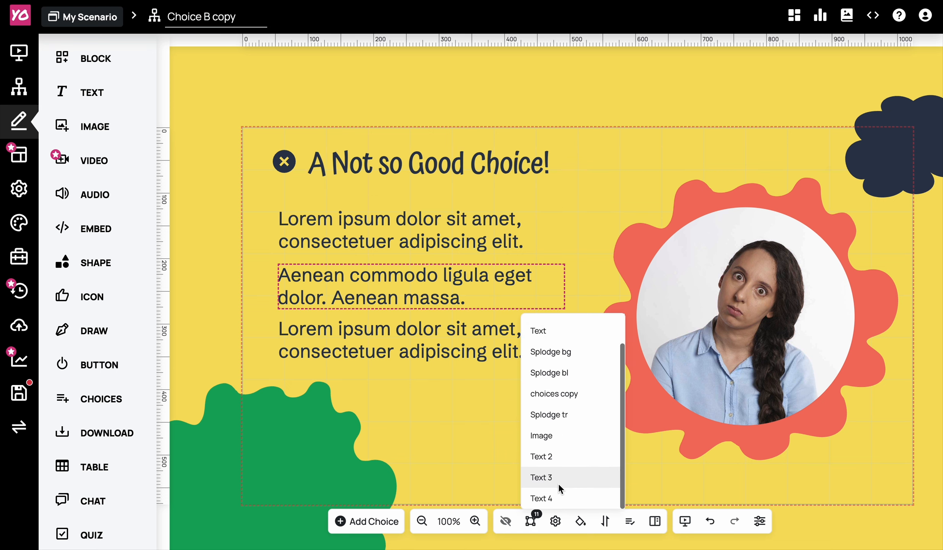
{"action": "left_click", "coordinate": [574, 394]}
{"action": "left_click", "coordinate": [574, 394]}
{"action": "left_click", "coordinate": [549, 391]}
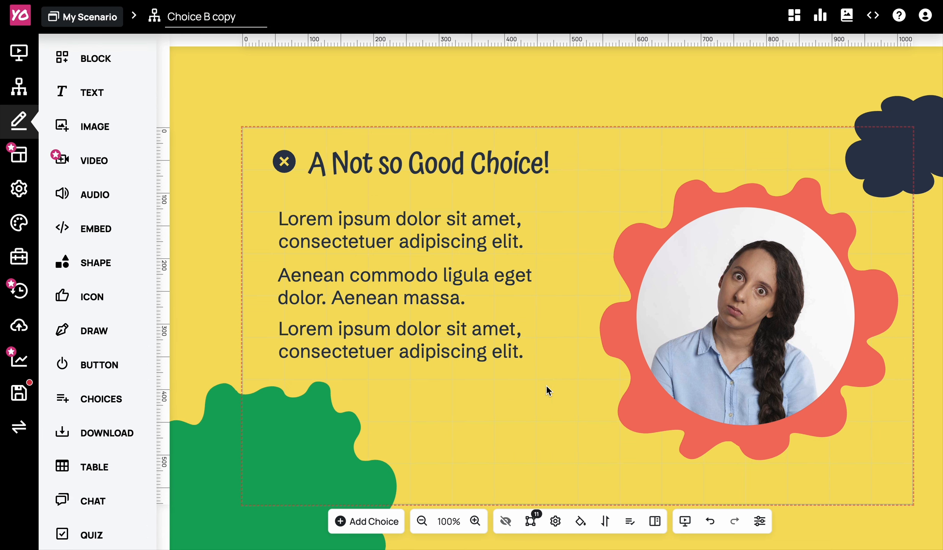
{"action": "left_click", "coordinate": [556, 522]}
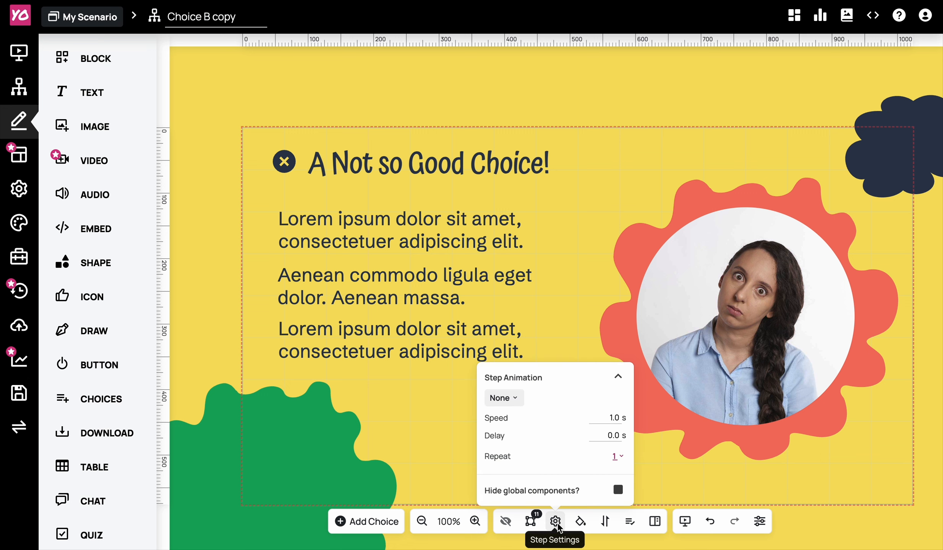
{"action": "left_click", "coordinate": [557, 524]}
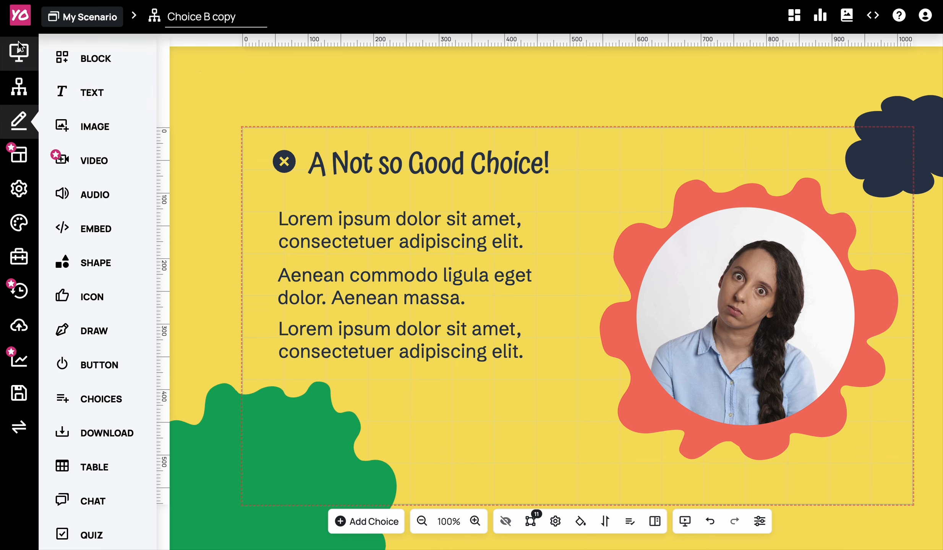
Preview the scenario from its start through Choice B, then preview only the current step, exiting each preview
{"action": "left_click", "coordinate": [18, 54]}
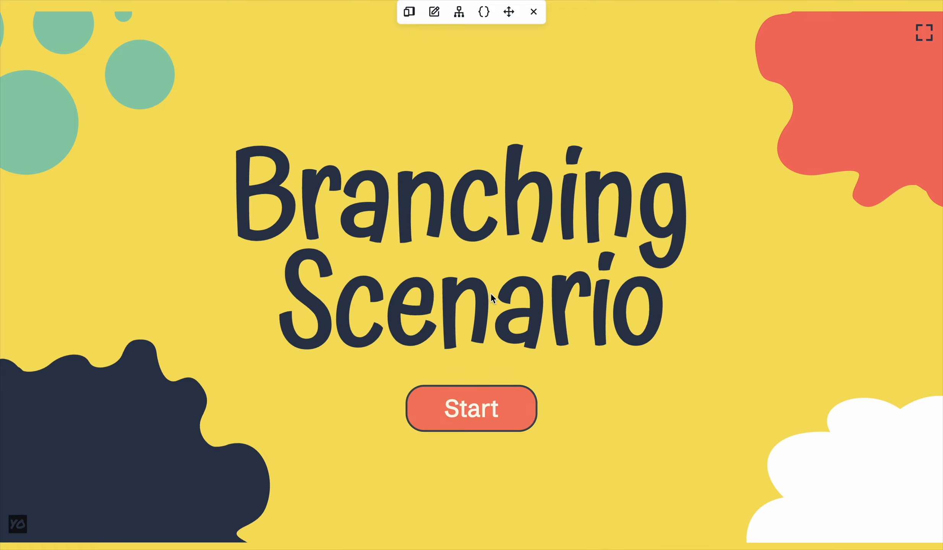
{"action": "left_click", "coordinate": [495, 406]}
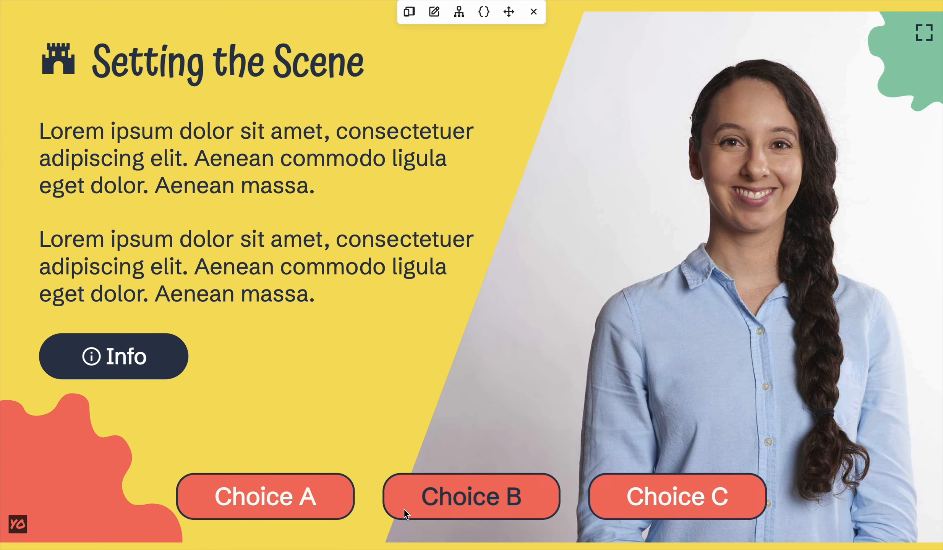
{"action": "left_click", "coordinate": [424, 508]}
{"action": "left_click", "coordinate": [534, 12]}
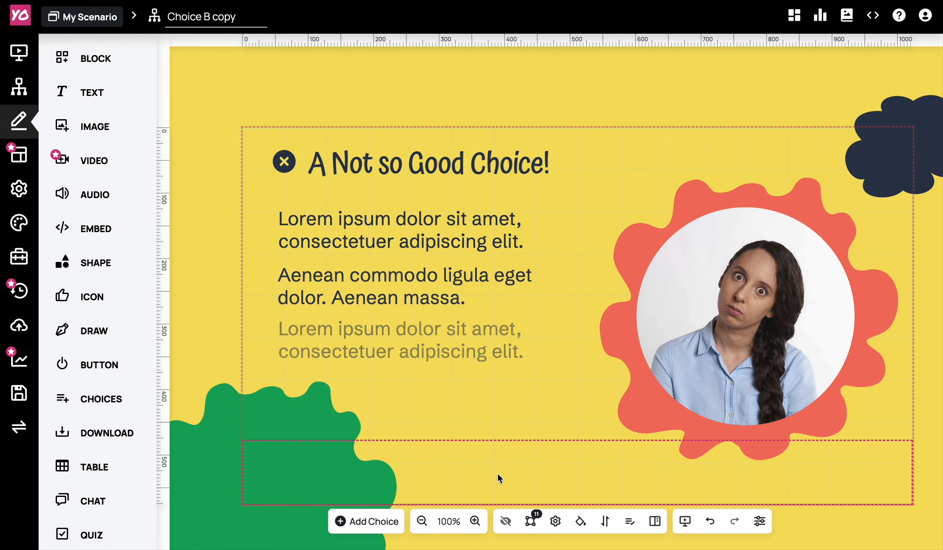
{"action": "left_click", "coordinate": [687, 523]}
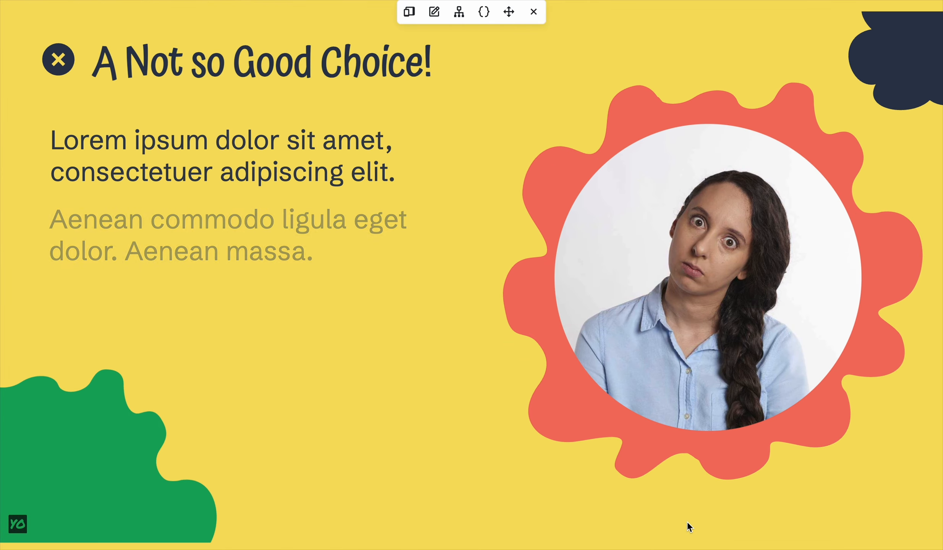
{"action": "left_click", "coordinate": [534, 14]}
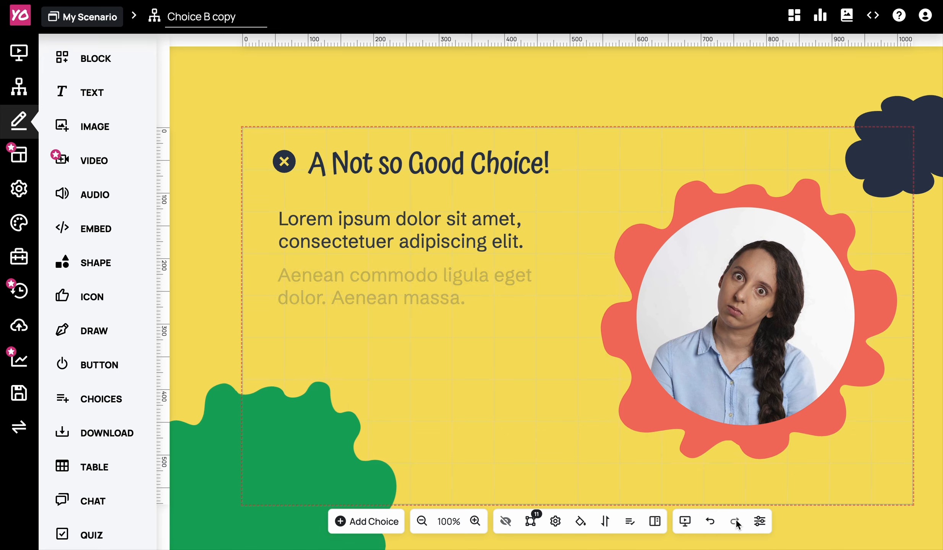
Try the editor's ruler, grid and grid-on-top display options, returning each one to its original setting
{"action": "left_click", "coordinate": [760, 523]}
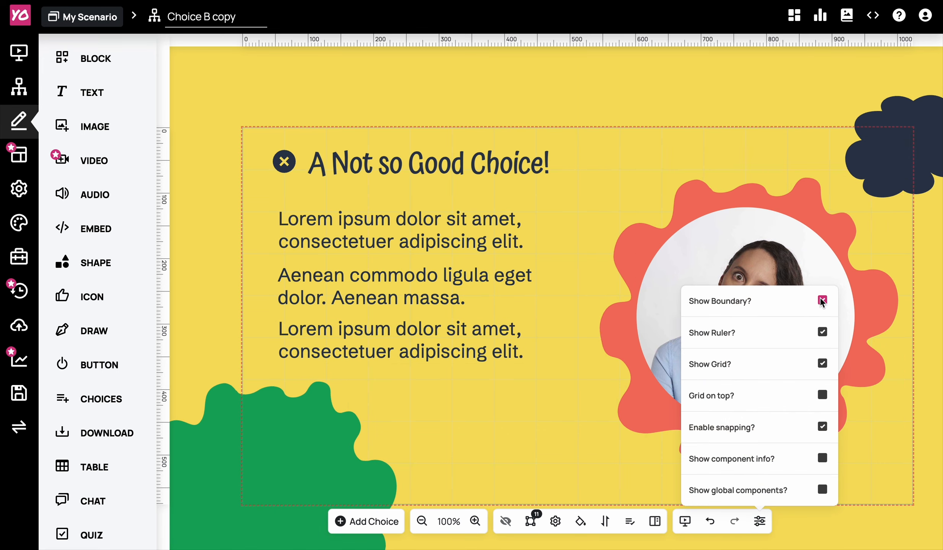
{"action": "left_click", "coordinate": [822, 332]}
{"action": "left_click", "coordinate": [822, 332]}
{"action": "left_click", "coordinate": [823, 363]}
{"action": "left_click", "coordinate": [822, 364]}
{"action": "left_click", "coordinate": [823, 395]}
{"action": "left_click", "coordinate": [823, 396]}
Move the first body paragraph slightly down, and try the component info and global components display options before switching them off
{"action": "left_click_drag", "start_coordinate": [430, 255], "coordinate": [425, 235]}
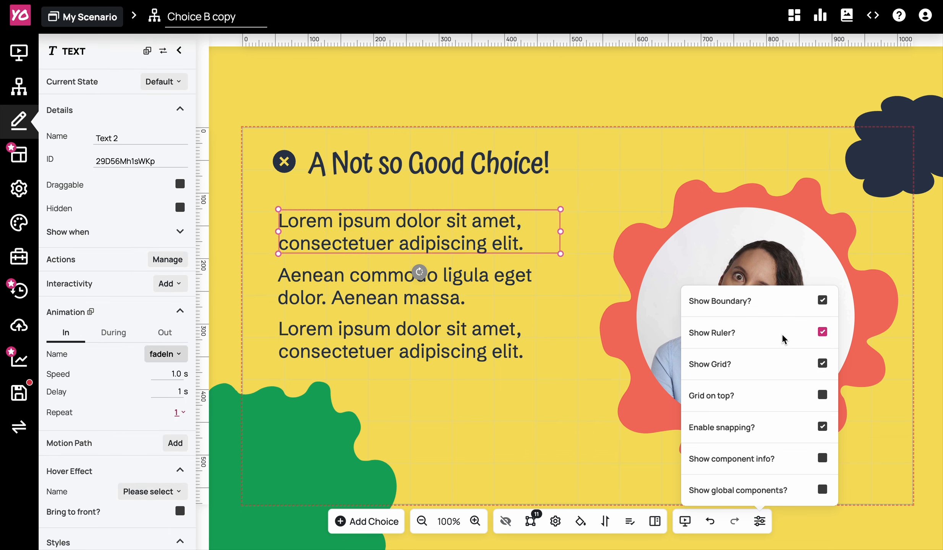
{"action": "left_click", "coordinate": [822, 459]}
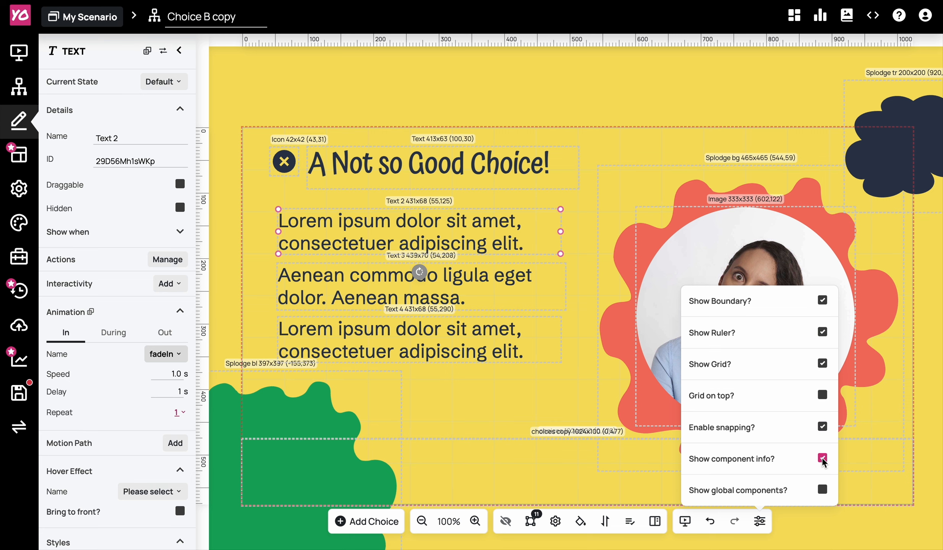
{"action": "left_click", "coordinate": [822, 460]}
{"action": "left_click", "coordinate": [822, 491]}
{"action": "left_click", "coordinate": [825, 490]}
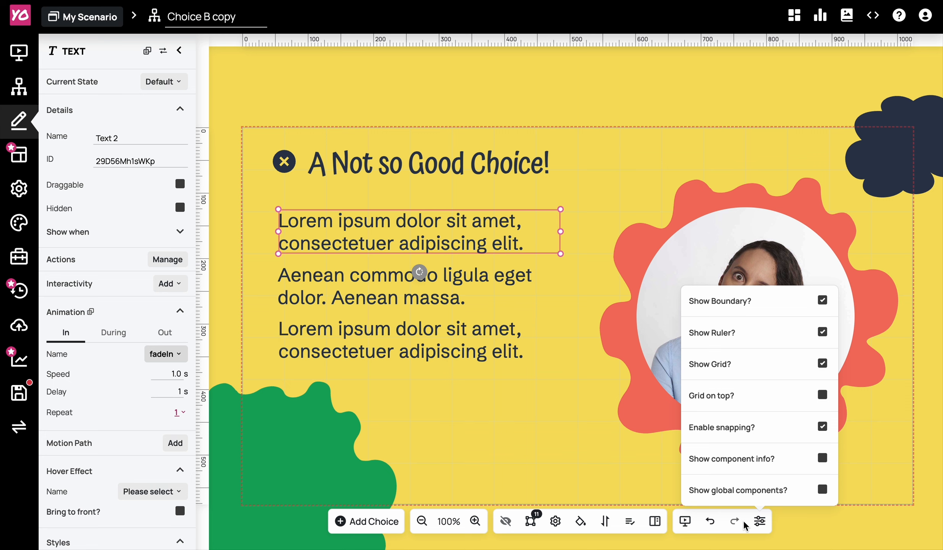
{"action": "left_click", "coordinate": [747, 538]}
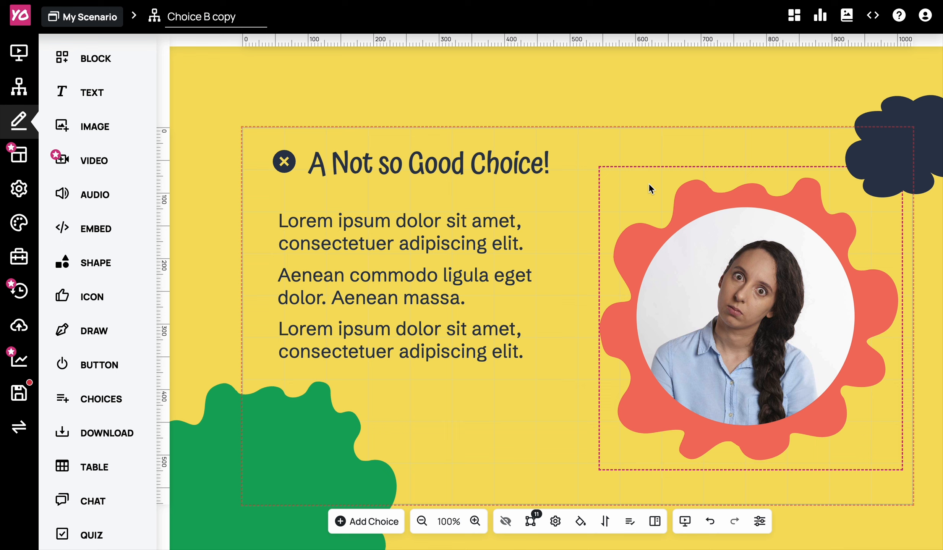
{"action": "left_click", "coordinate": [564, 185]}
{"action": "left_click", "coordinate": [439, 73]}
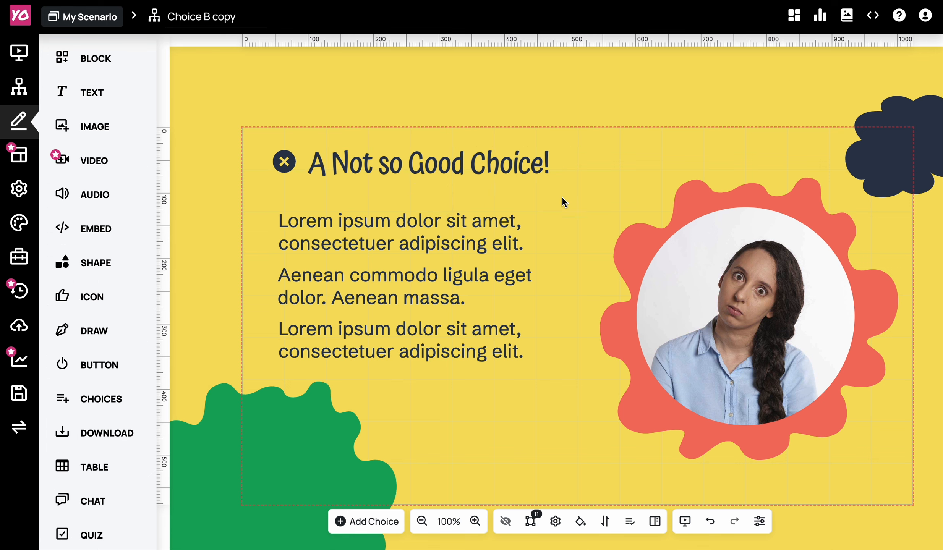
Go to the scenario map and publish the scenario as a new version titled "My scenario"
{"action": "left_click", "coordinate": [19, 87]}
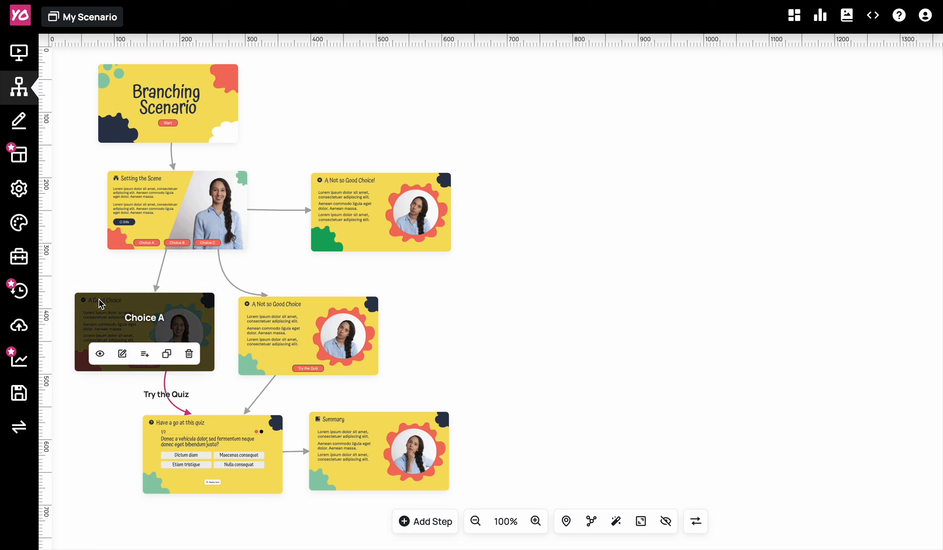
{"action": "left_click", "coordinate": [16, 327]}
{"action": "left_click", "coordinate": [276, 182]}
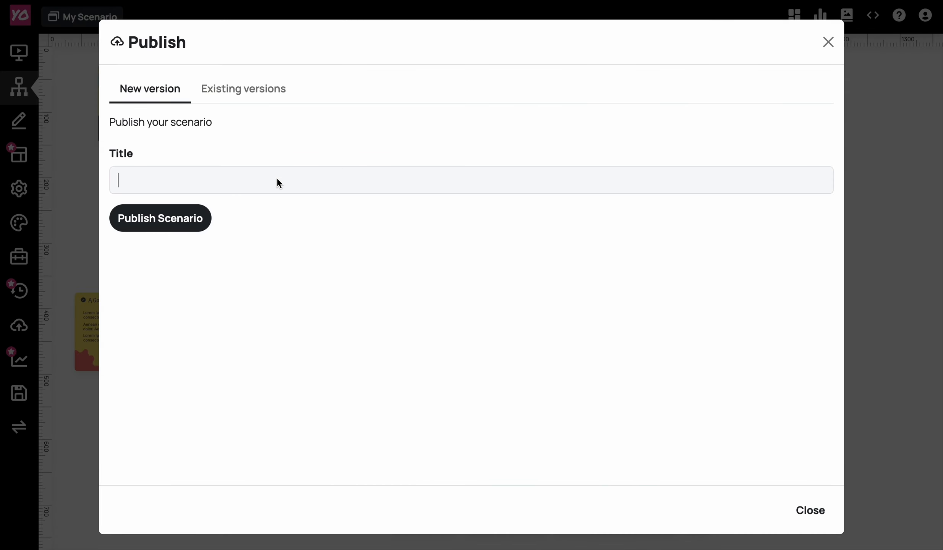
{"action": "type", "text": "My scenario"}
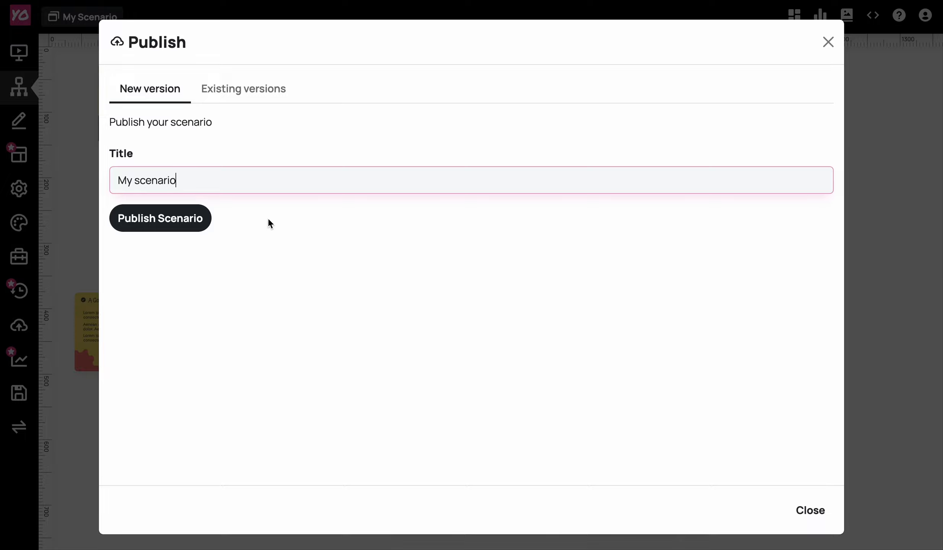
{"action": "left_click", "coordinate": [171, 226]}
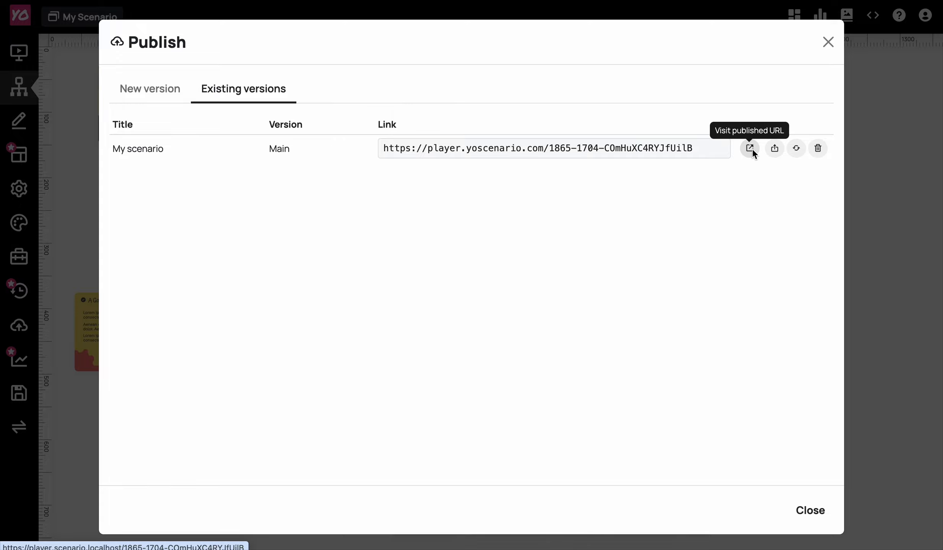
Examine the export and embed options for the published version, then leave the publishing dialog
{"action": "left_click", "coordinate": [778, 147]}
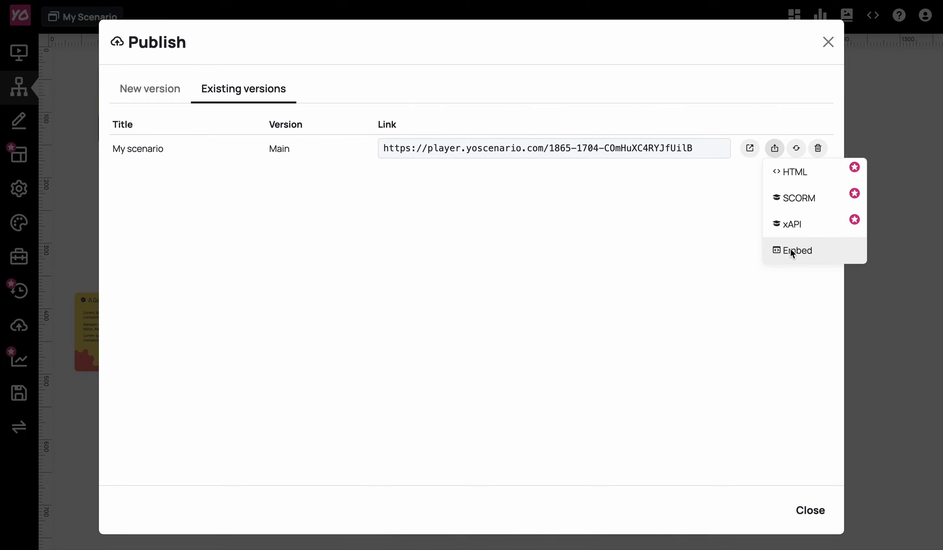
{"action": "left_click", "coordinate": [672, 253]}
{"action": "left_click", "coordinate": [811, 511]}
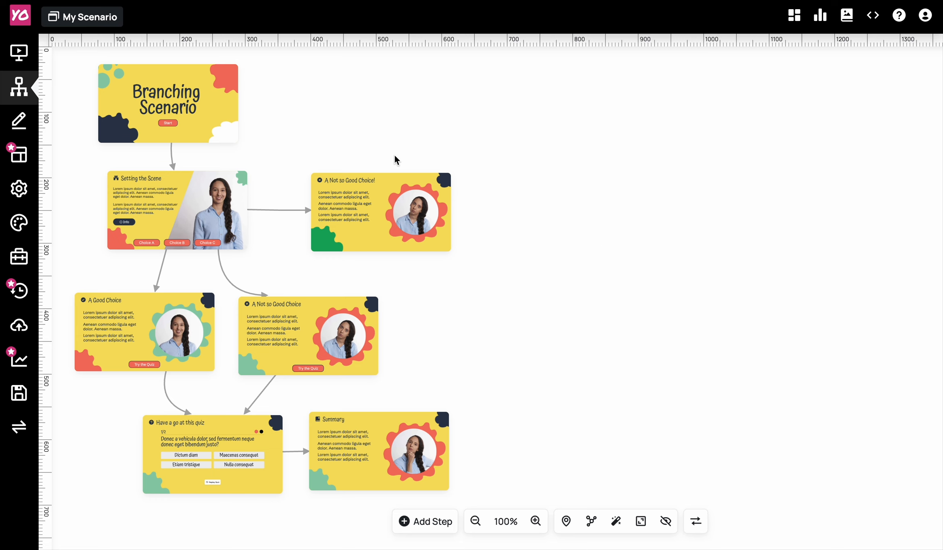
Reopen the "A Not so Good Choice!" step with the dark green splodge, review the available component types, and return to the map
{"action": "mouse_move", "coordinate": [360, 233]}
{"action": "left_click", "coordinate": [359, 234]}
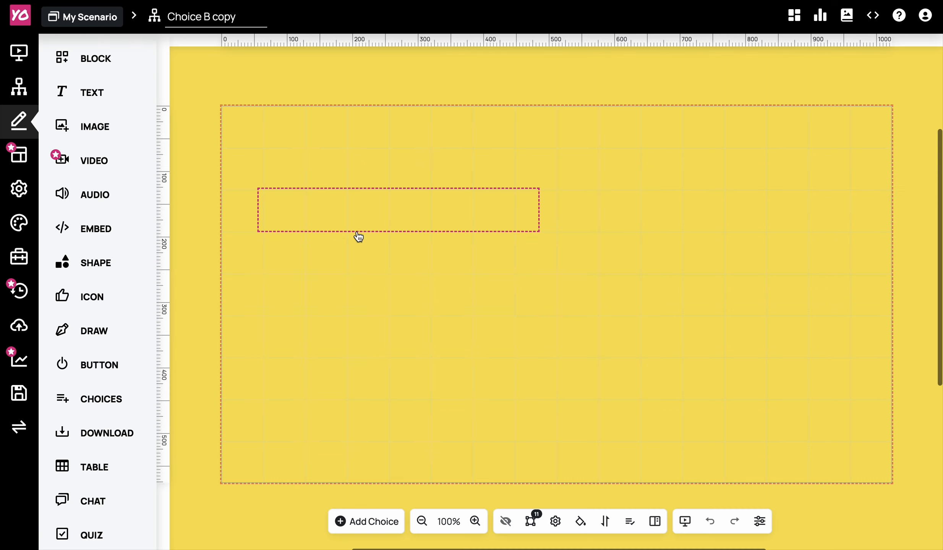
{"action": "scroll", "coordinate": [111, 268], "scroll_direction": "down", "scroll_amount": 6}
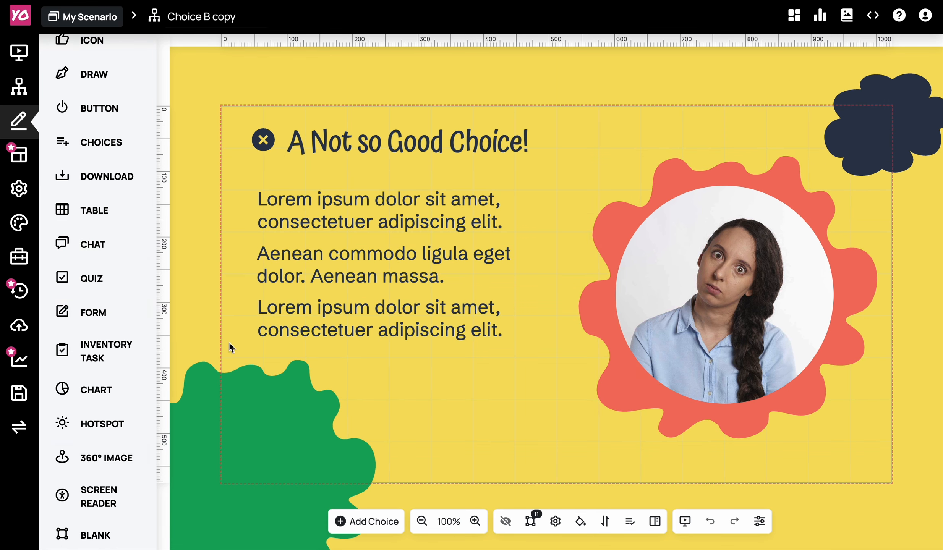
{"action": "scroll", "coordinate": [131, 276], "scroll_direction": "up", "scroll_amount": 6}
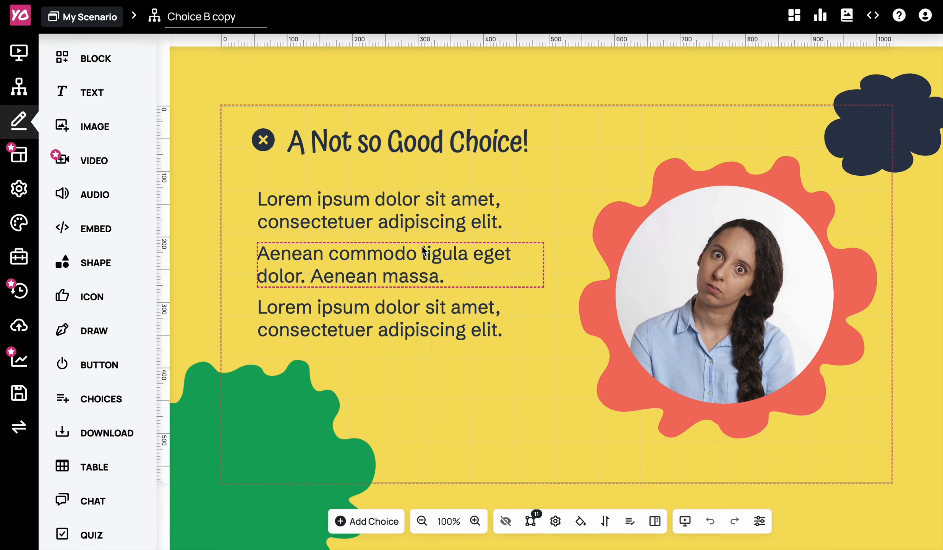
{"action": "left_click", "coordinate": [18, 83]}
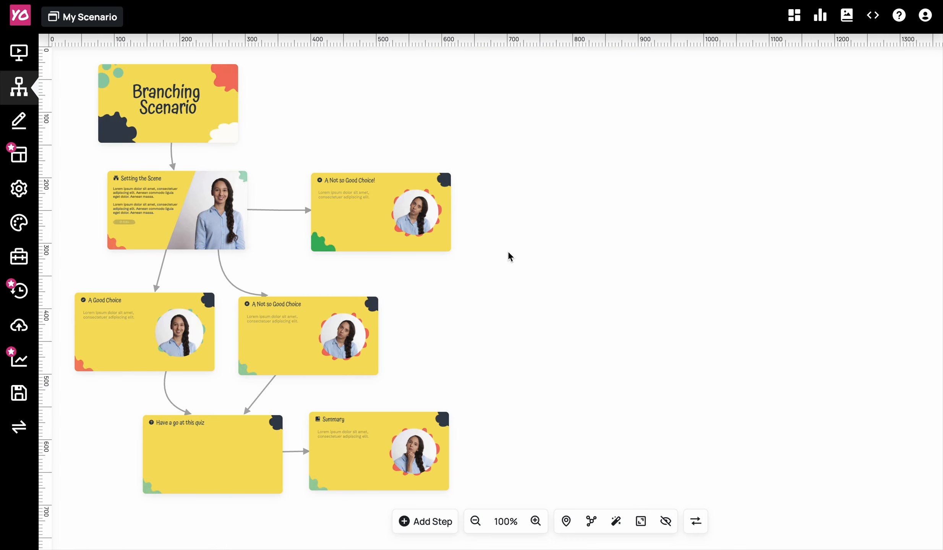